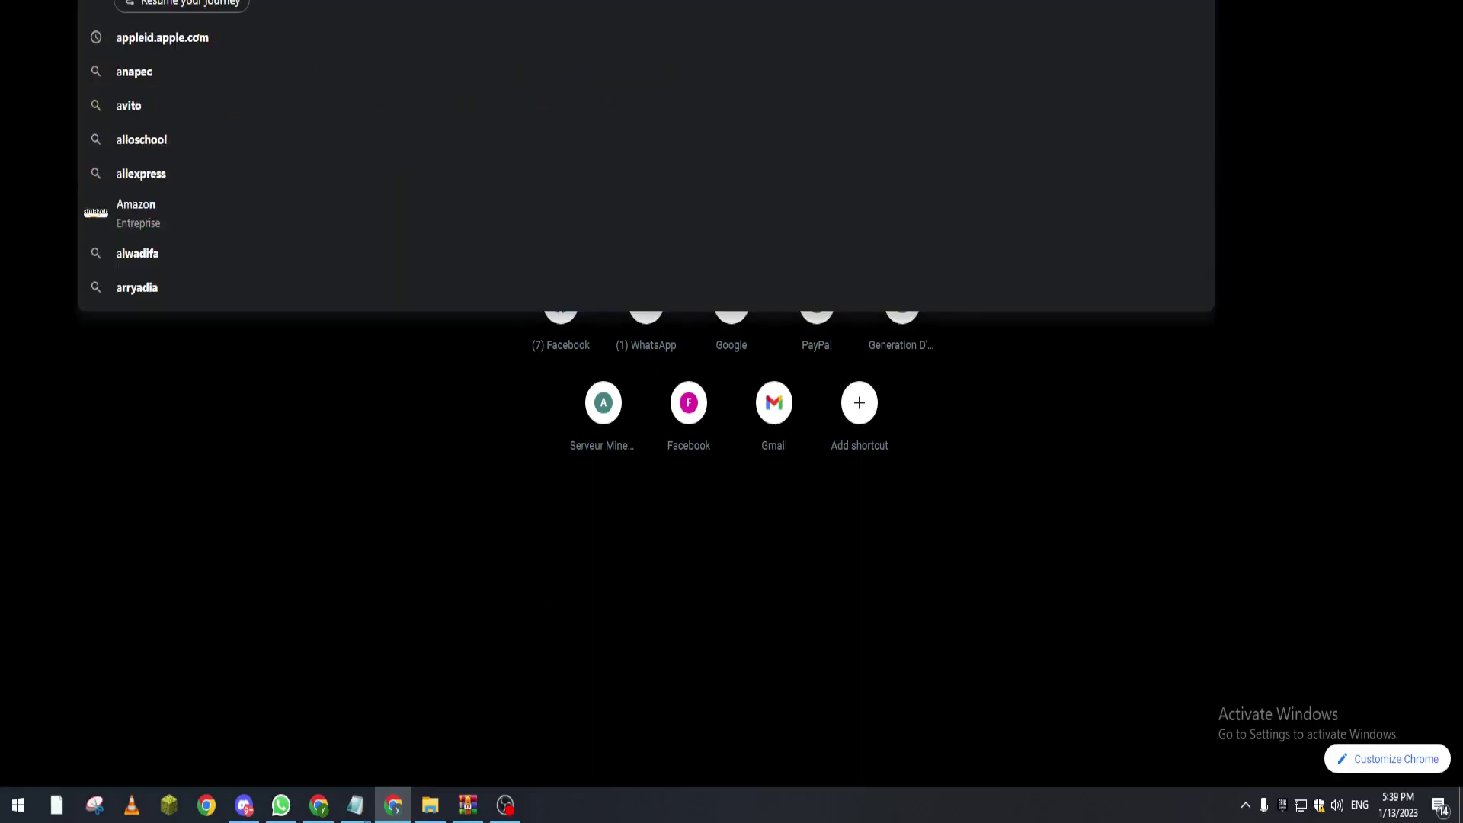
# Reach Amazon from a Google search and browse device deals, the eero router and Today's Deals
pyautogui.press('Return')
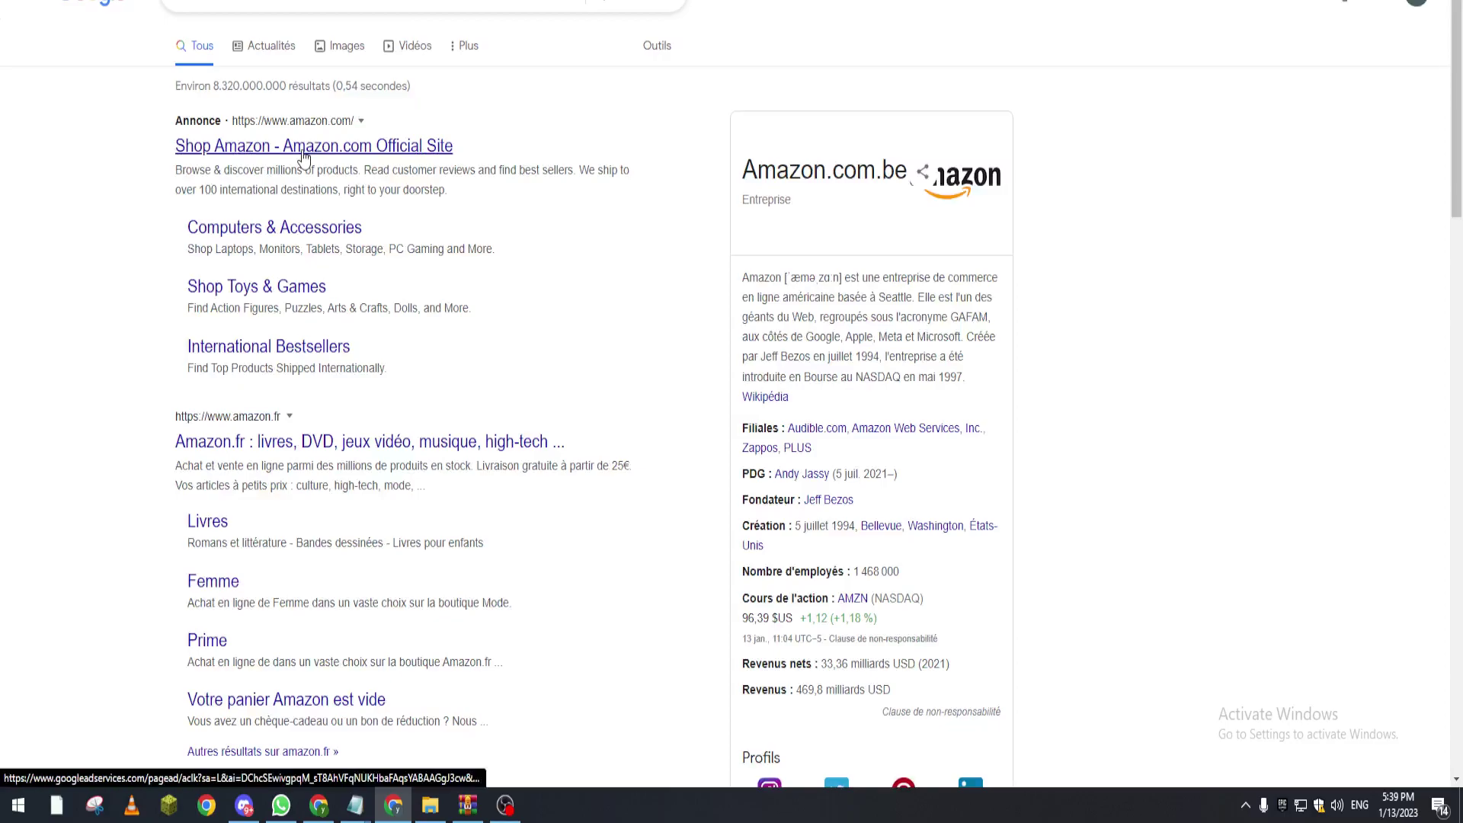
pyautogui.click(304, 149)
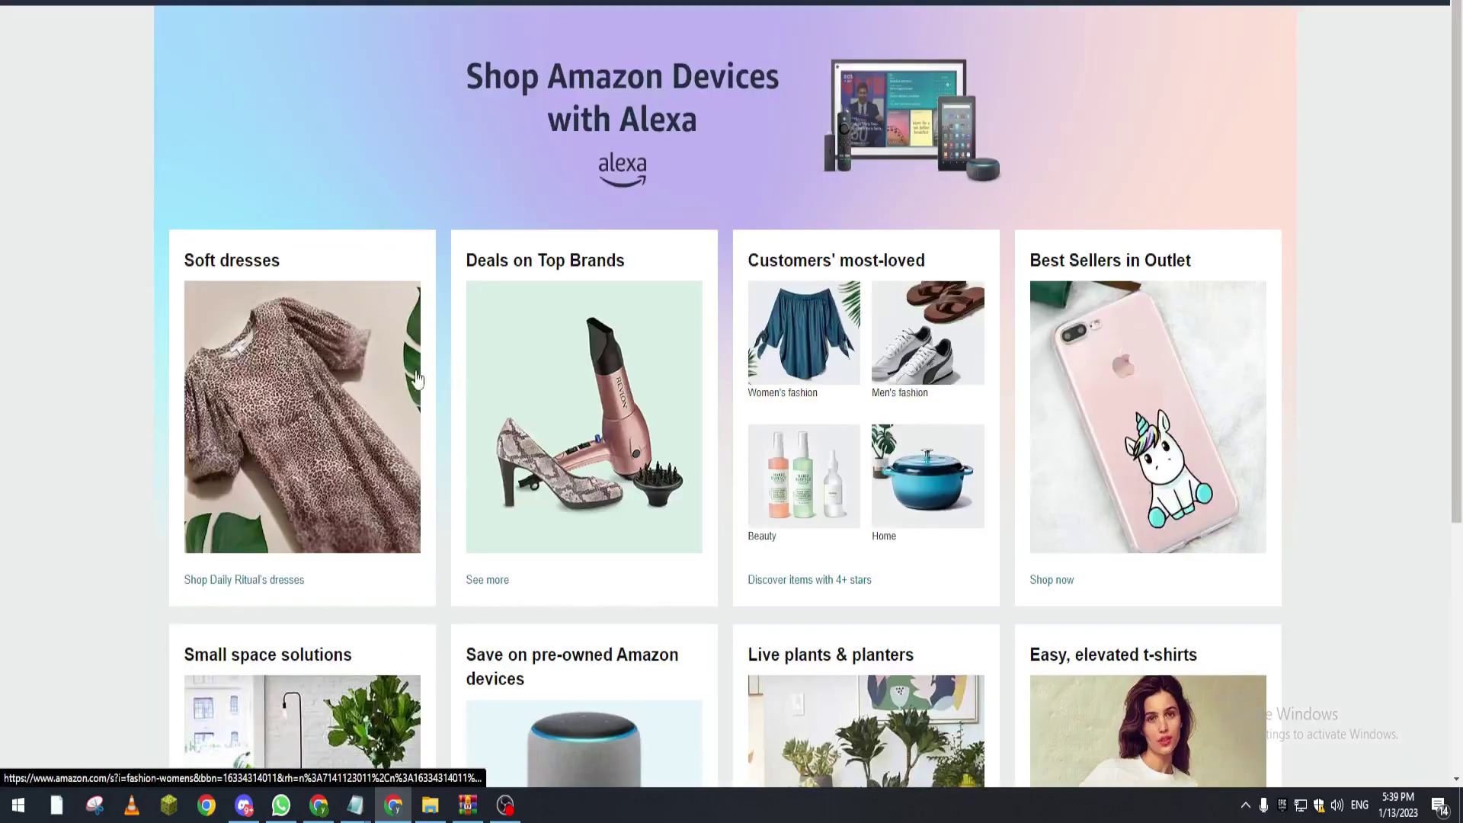
pyautogui.click(610, 377)
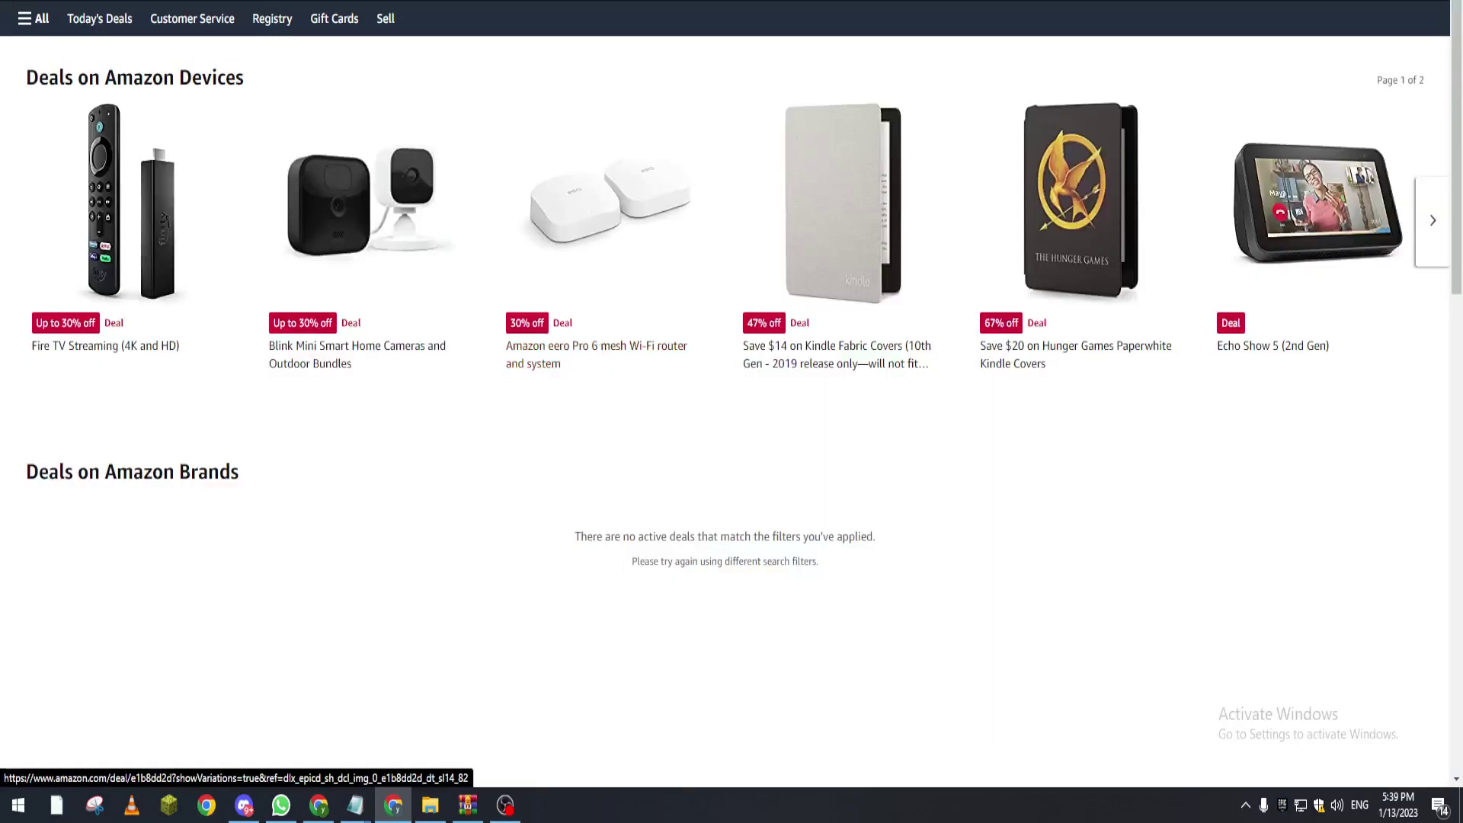
pyautogui.scroll(-3, 1443, 264)
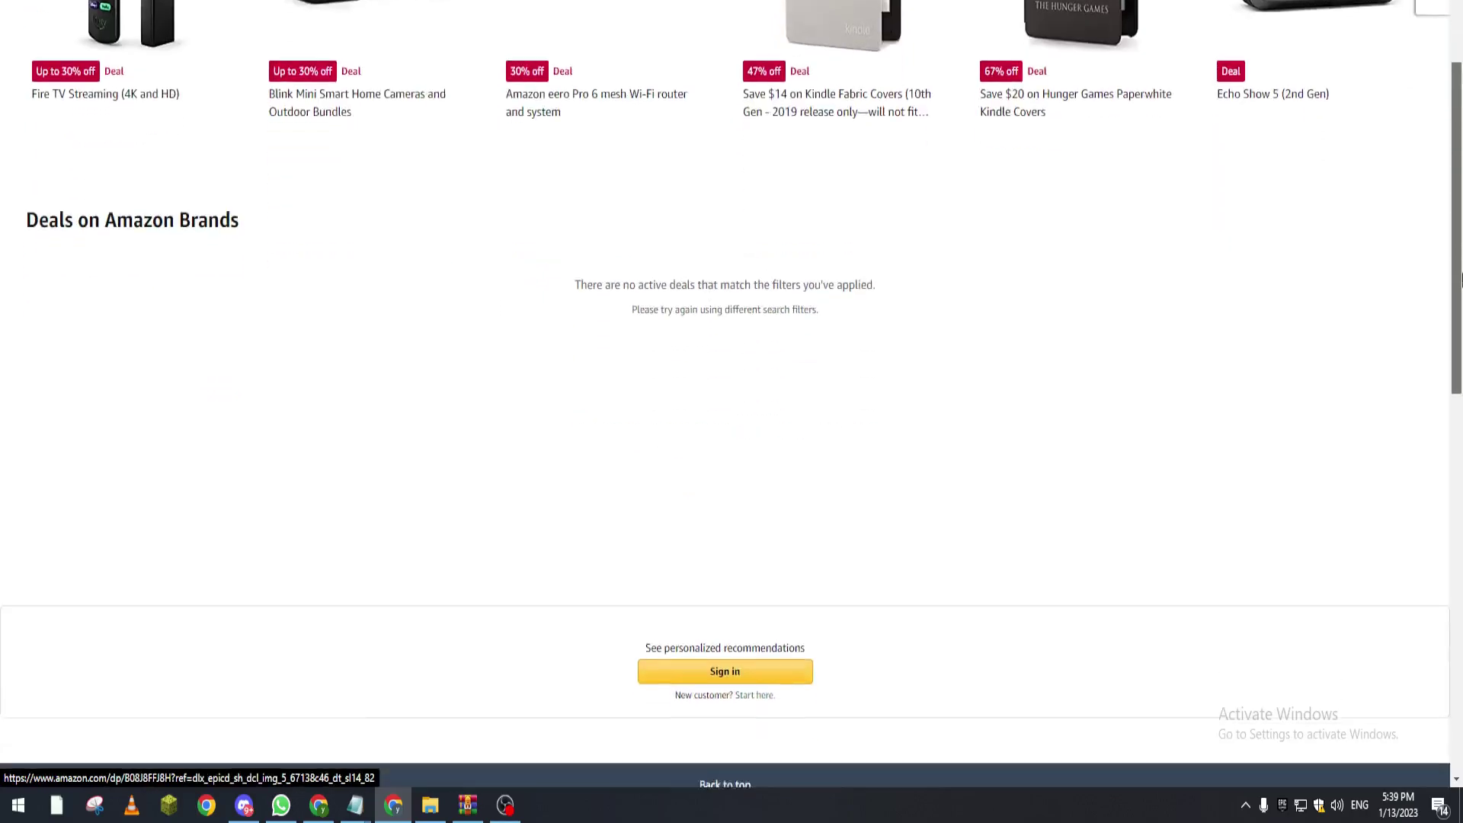
pyautogui.scroll(3, 1444, 265)
pyautogui.click(653, 186)
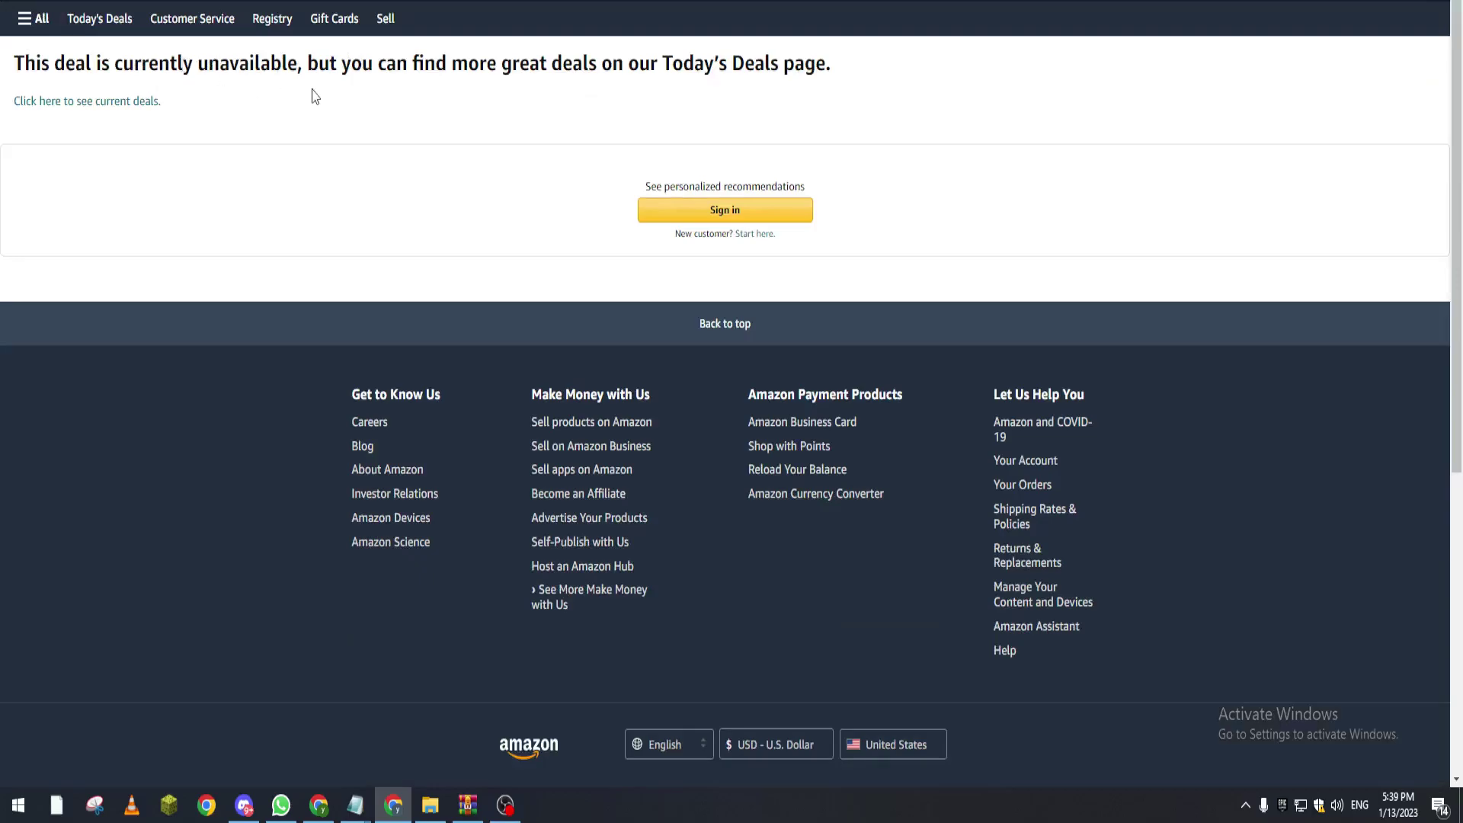
pyautogui.click(82, 30)
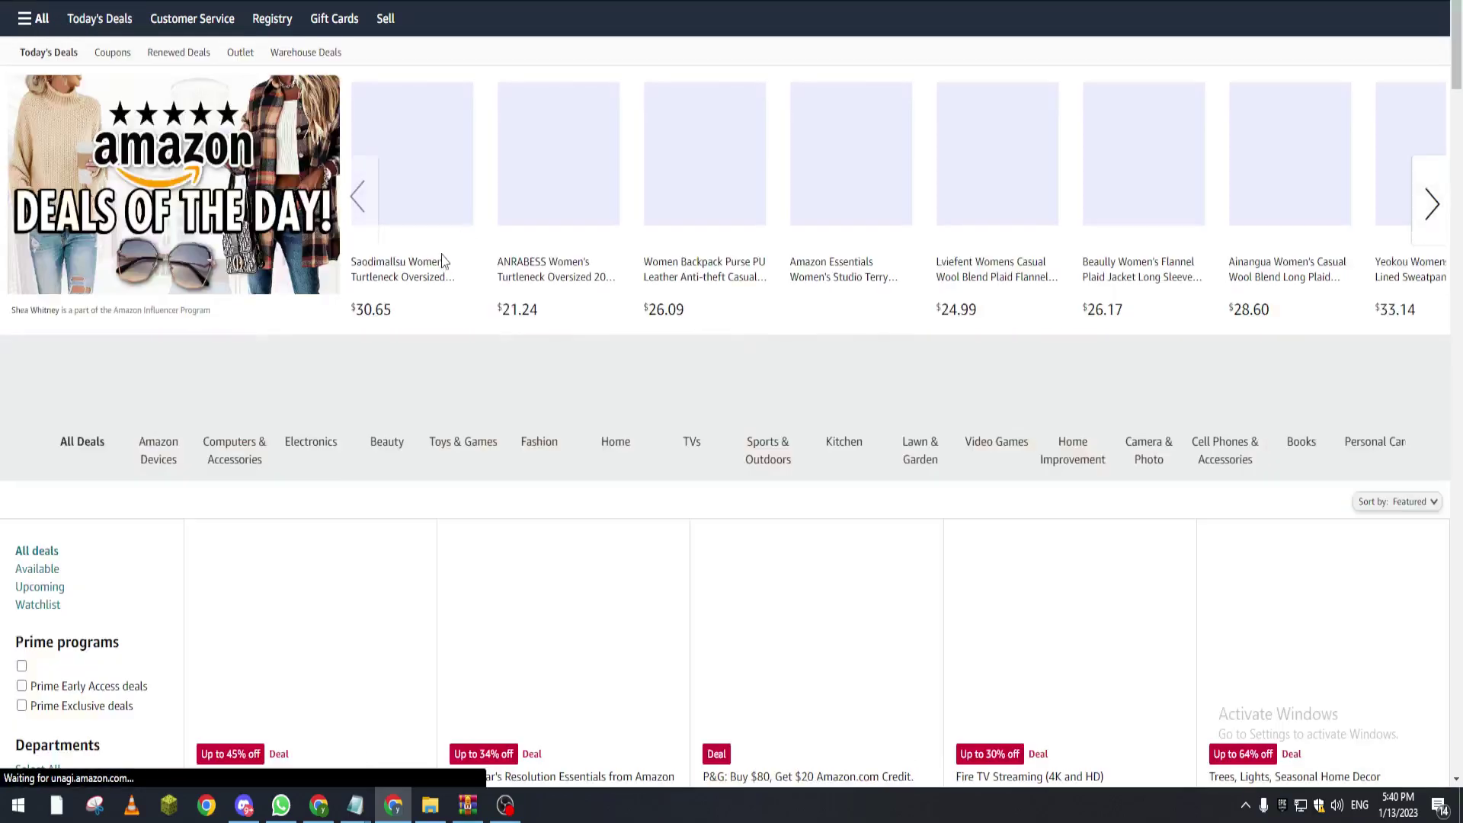
pyautogui.click(315, 692)
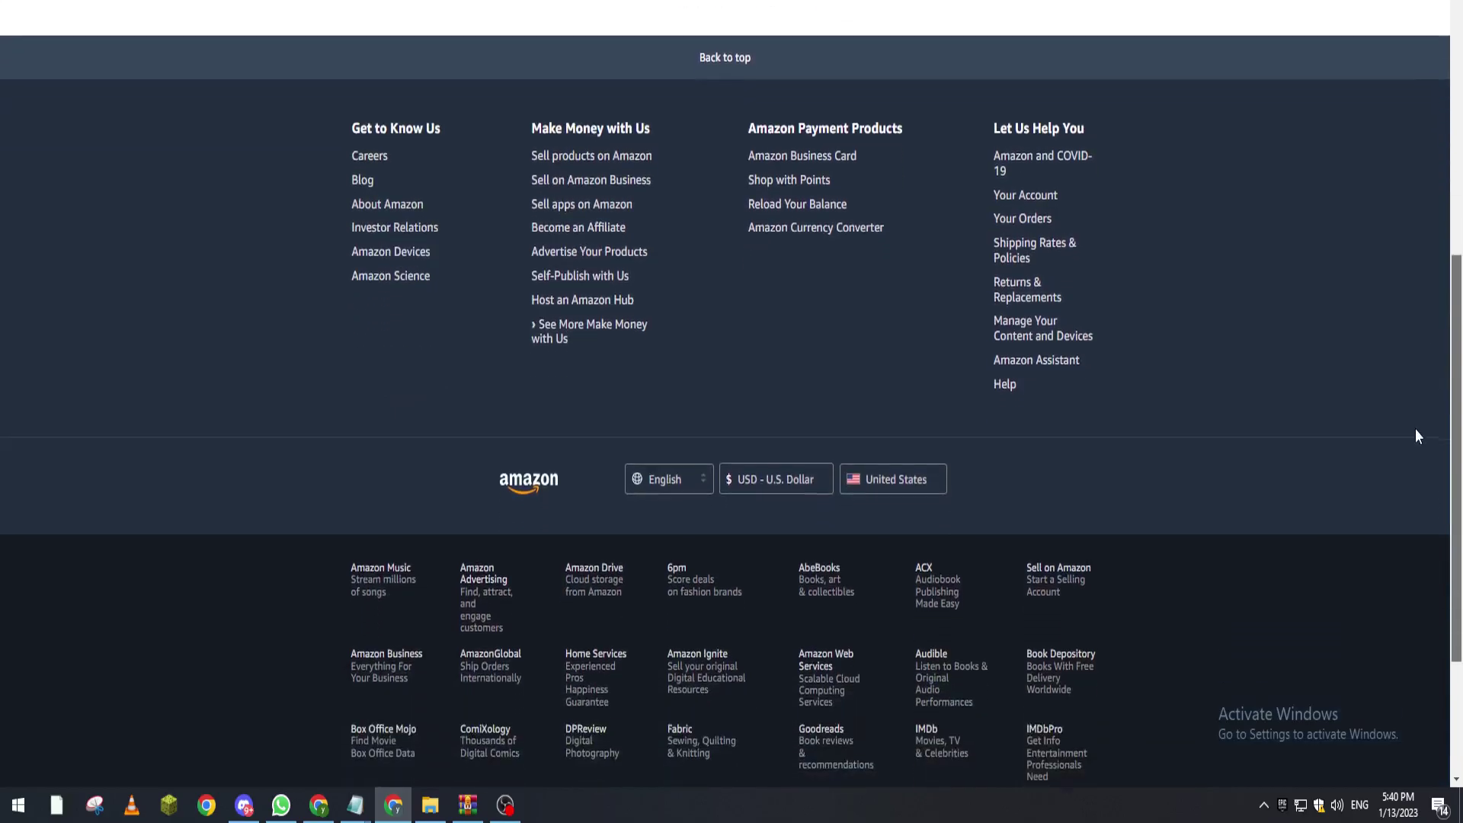
pyautogui.moveTo(1460, 138)
pyautogui.mouseDown()
pyautogui.moveTo(1411, 607)
pyautogui.moveTo(1411, 65)
pyautogui.mouseUp()
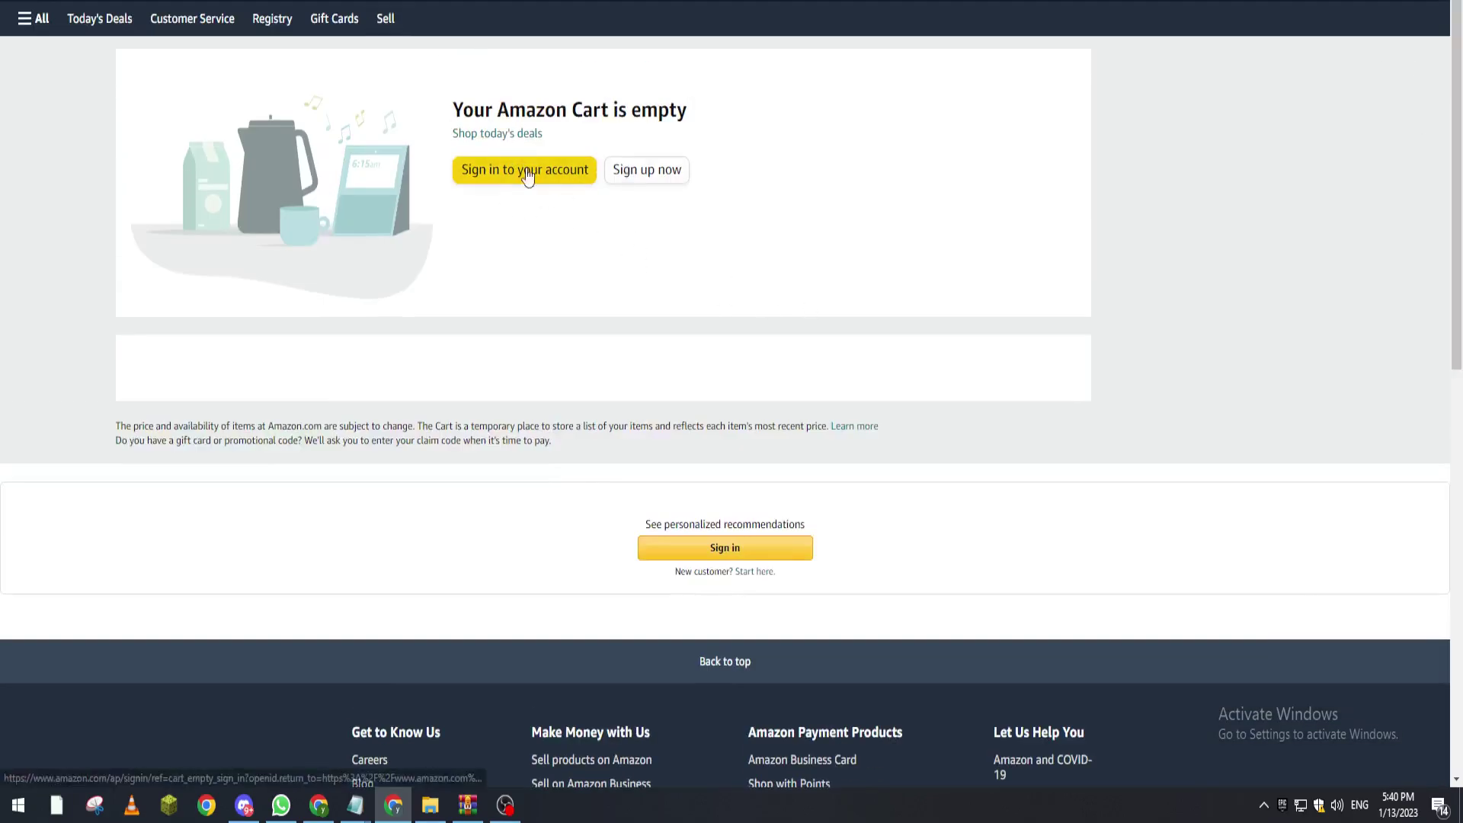
# Sign in to Amazon using the saved email address
pyautogui.click(697, 562)
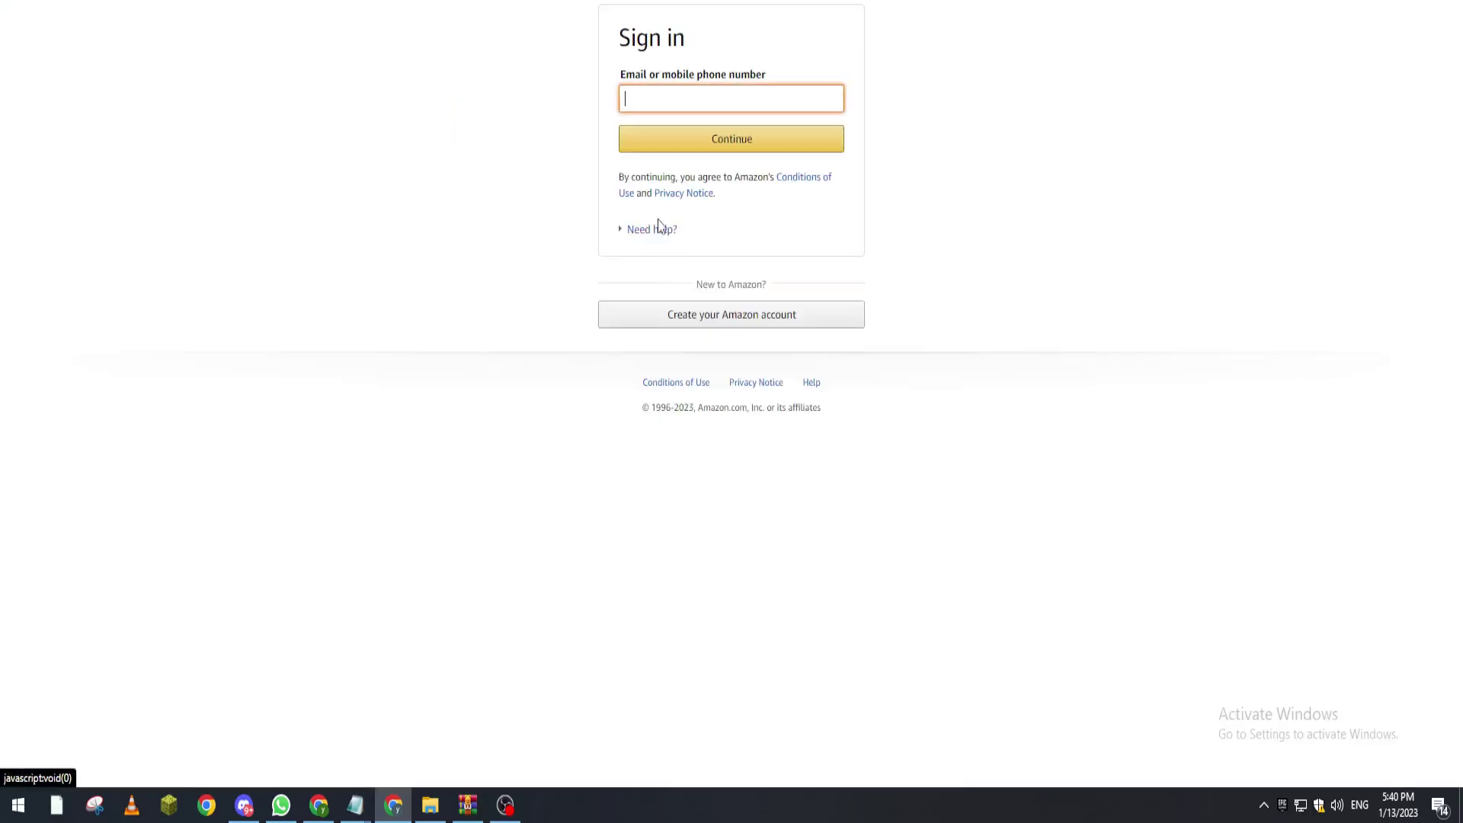
pyautogui.click(695, 105)
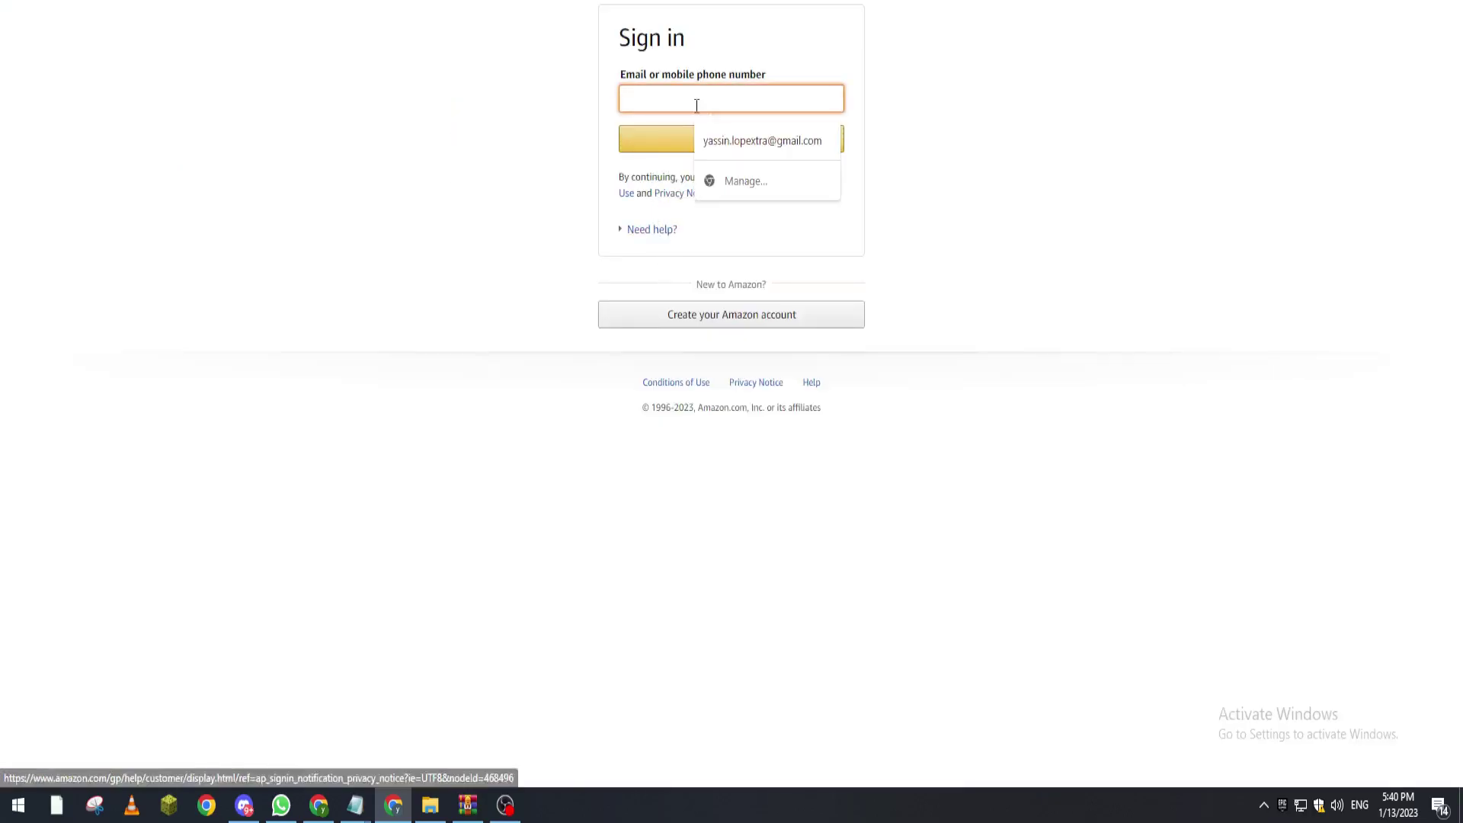
pyautogui.click(719, 141)
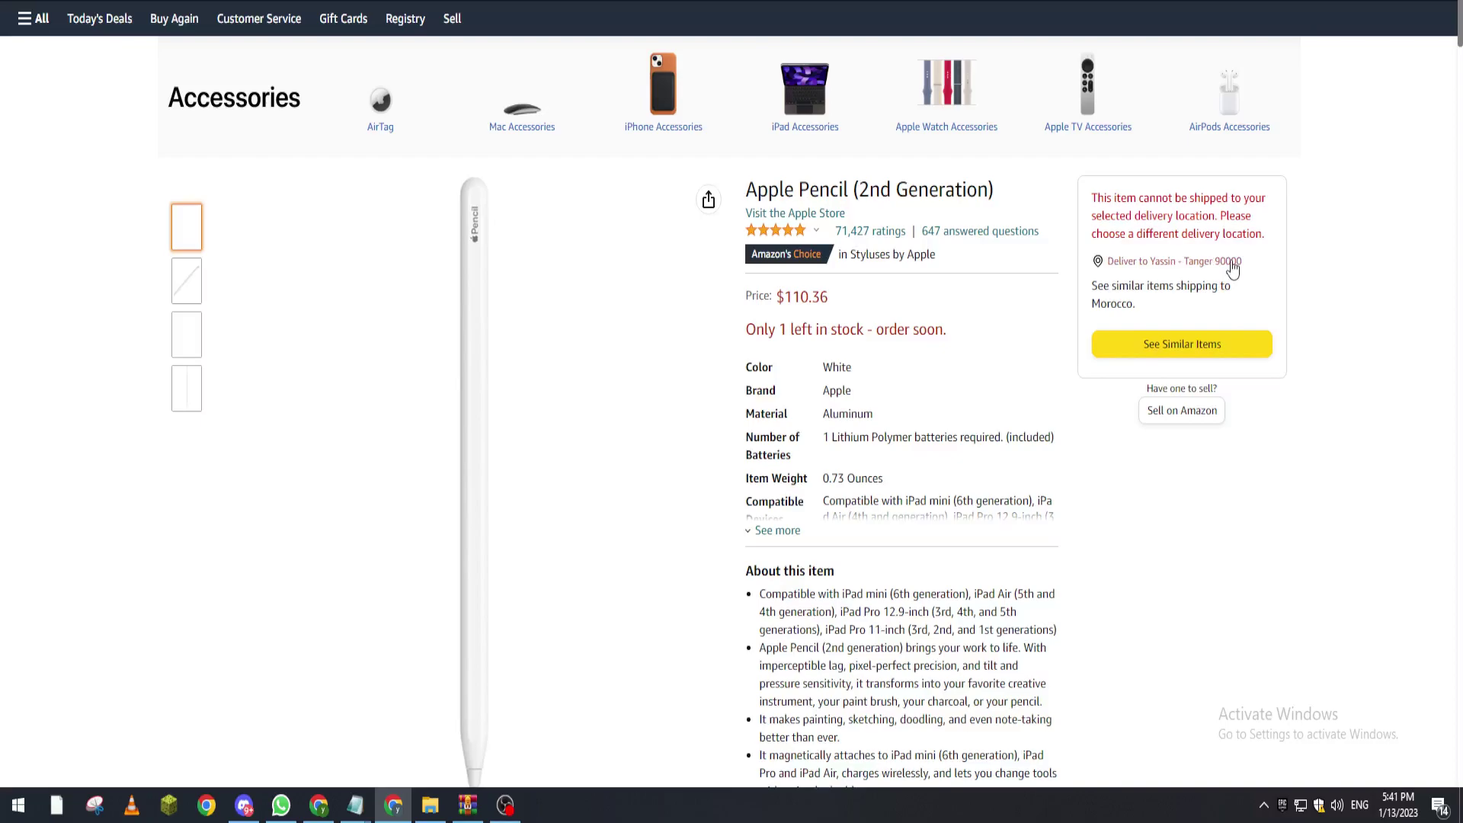
# Change the Amazon delivery country to Mexico
pyautogui.click(1200, 264)
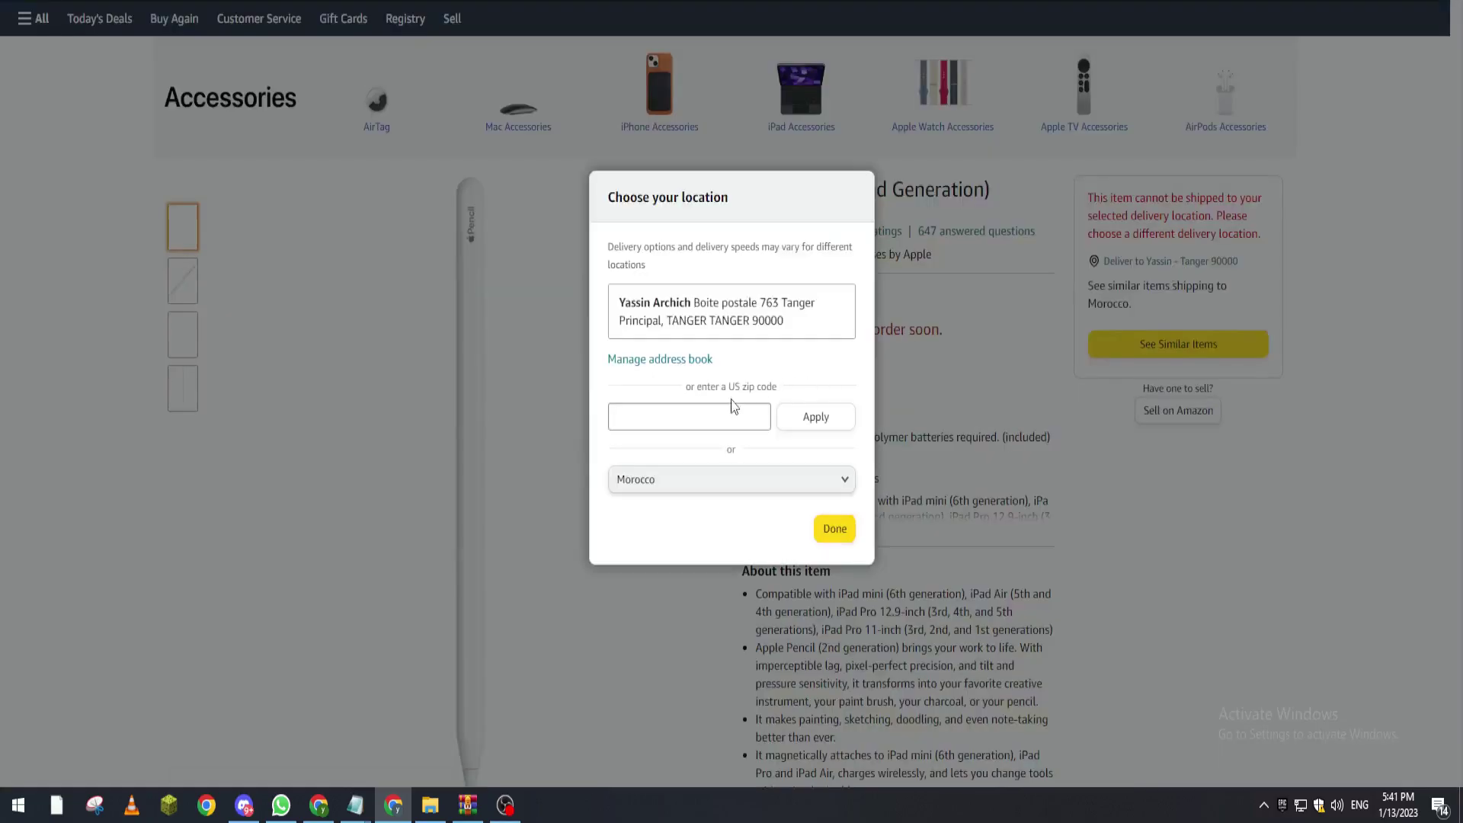
pyautogui.click(676, 483)
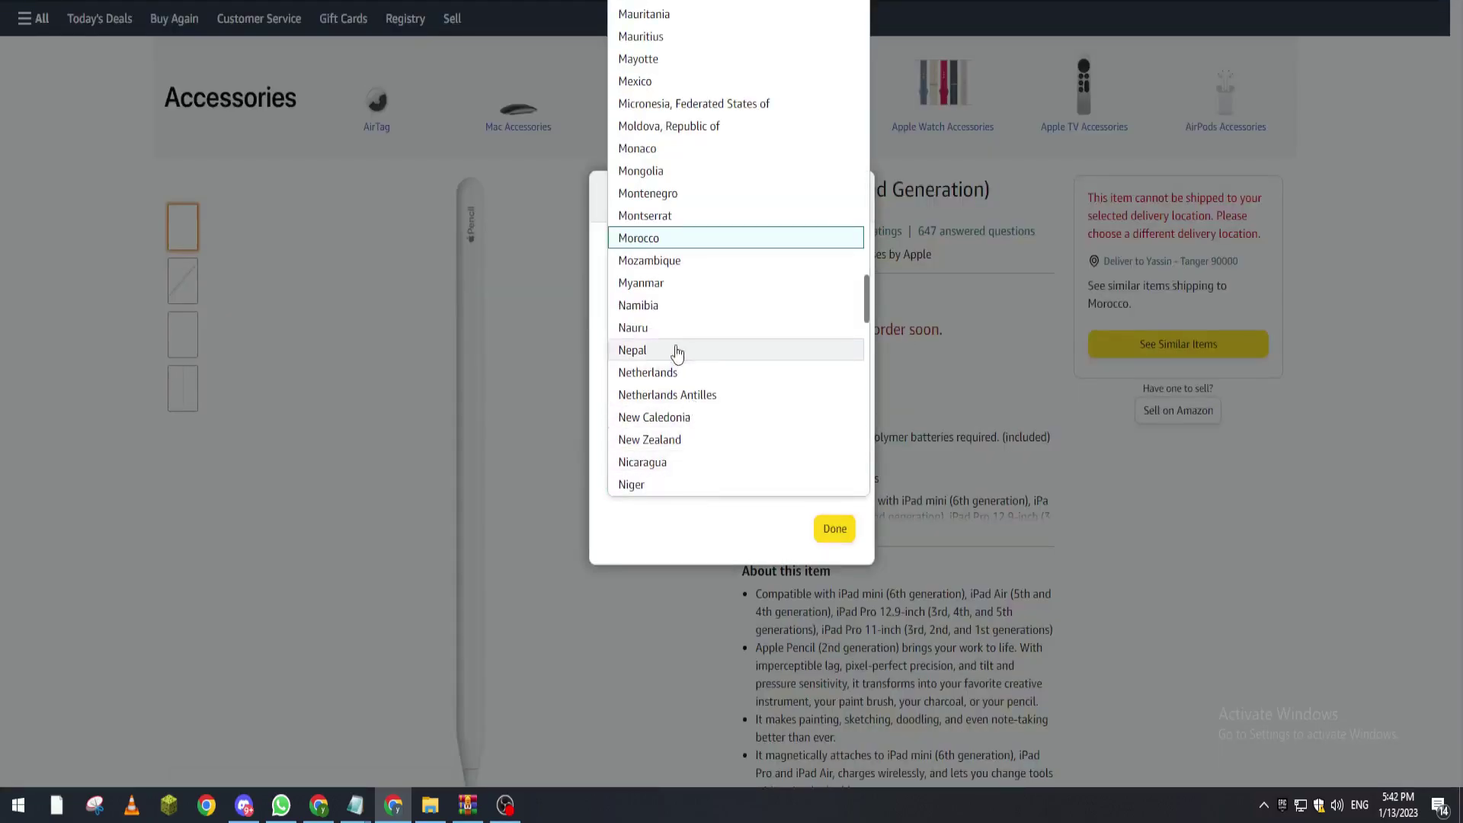
pyautogui.click(705, 81)
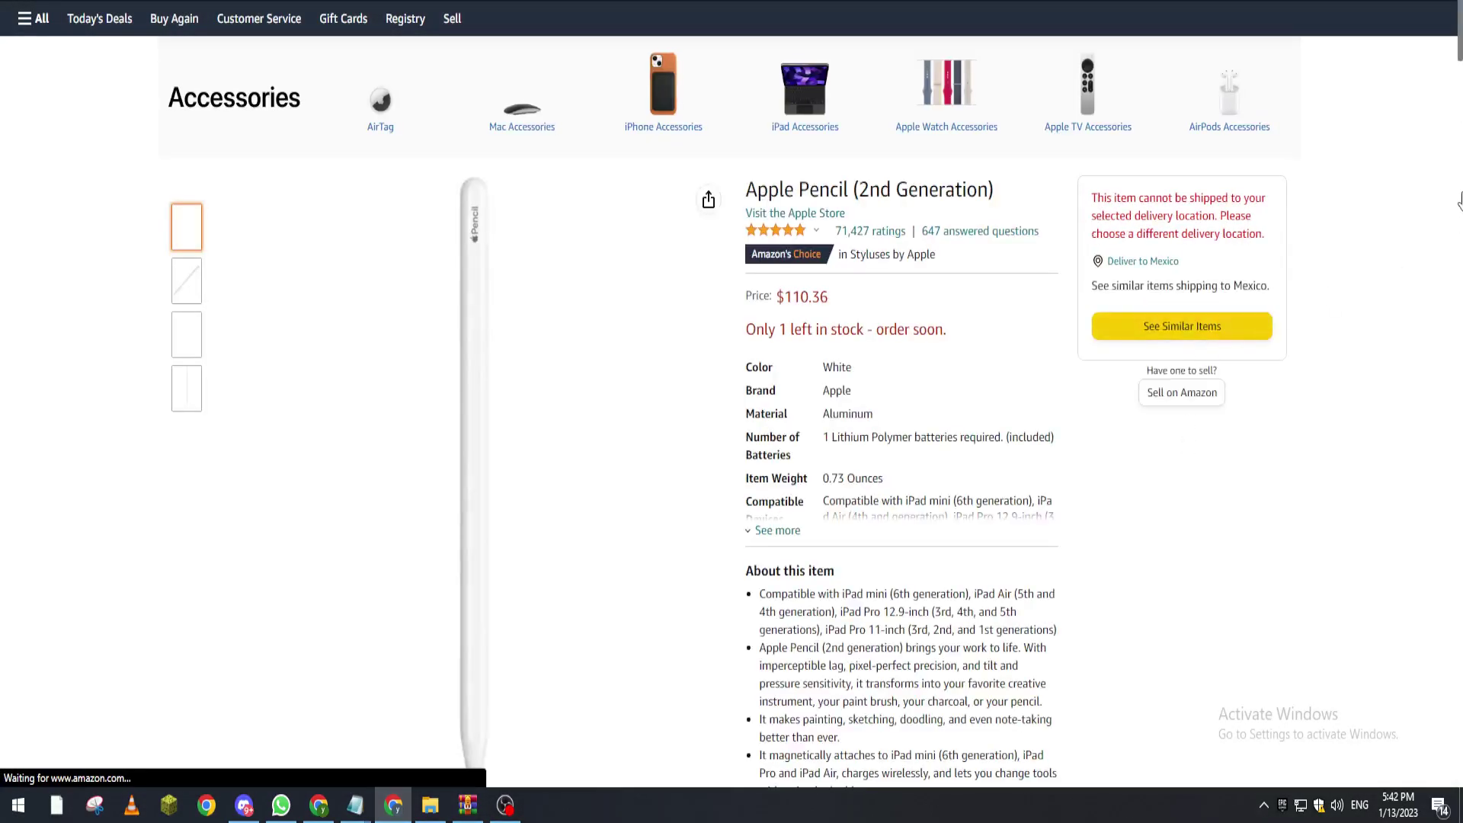
pyautogui.click(1461, 137)
pyautogui.moveTo(1460, 138); pyautogui.dragTo(1459, 23)
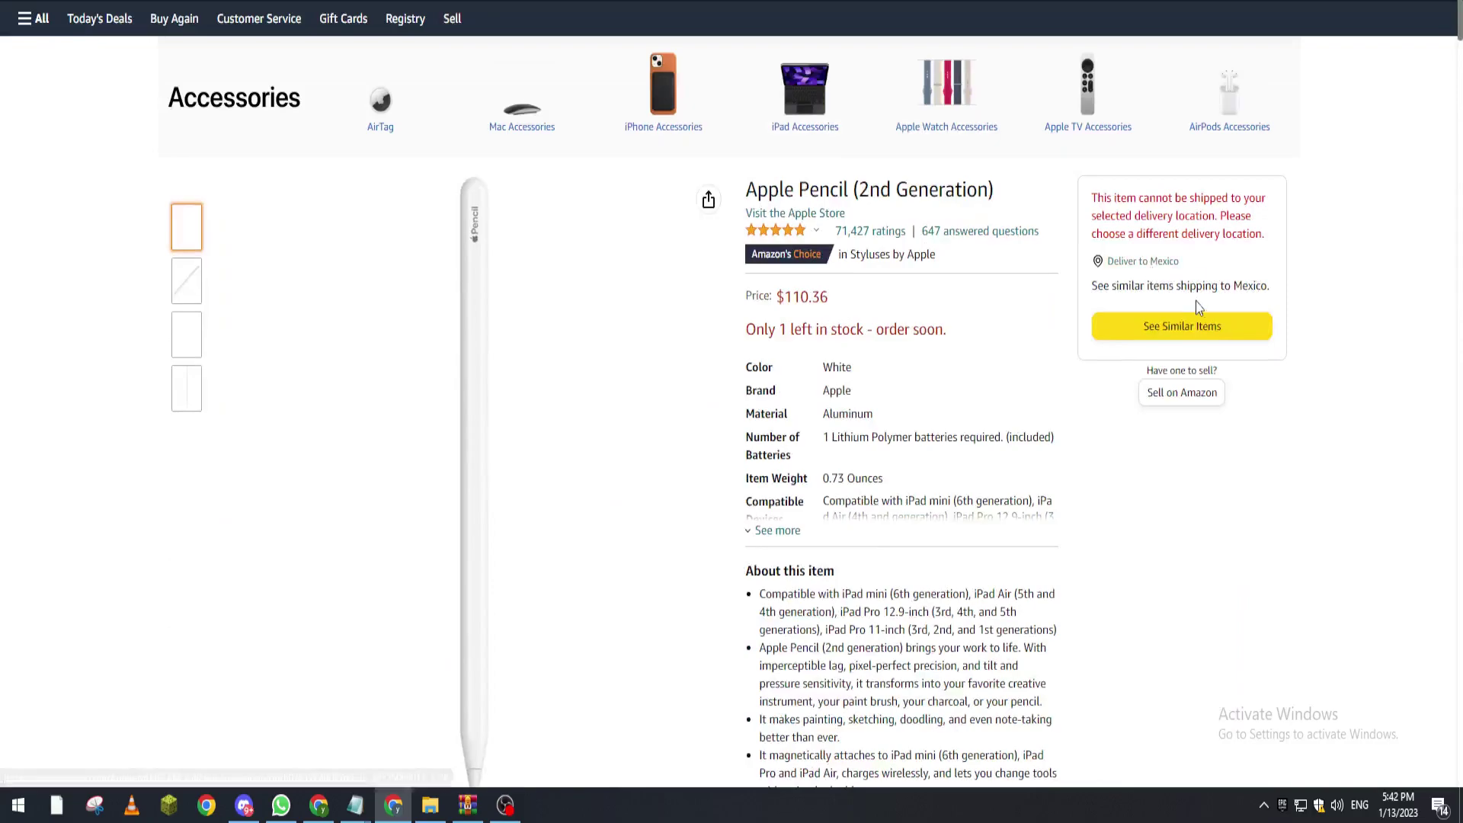
# Add the $35.99 iPad Pencil from similar items to the cart and begin checkout
pyautogui.click(1220, 344)
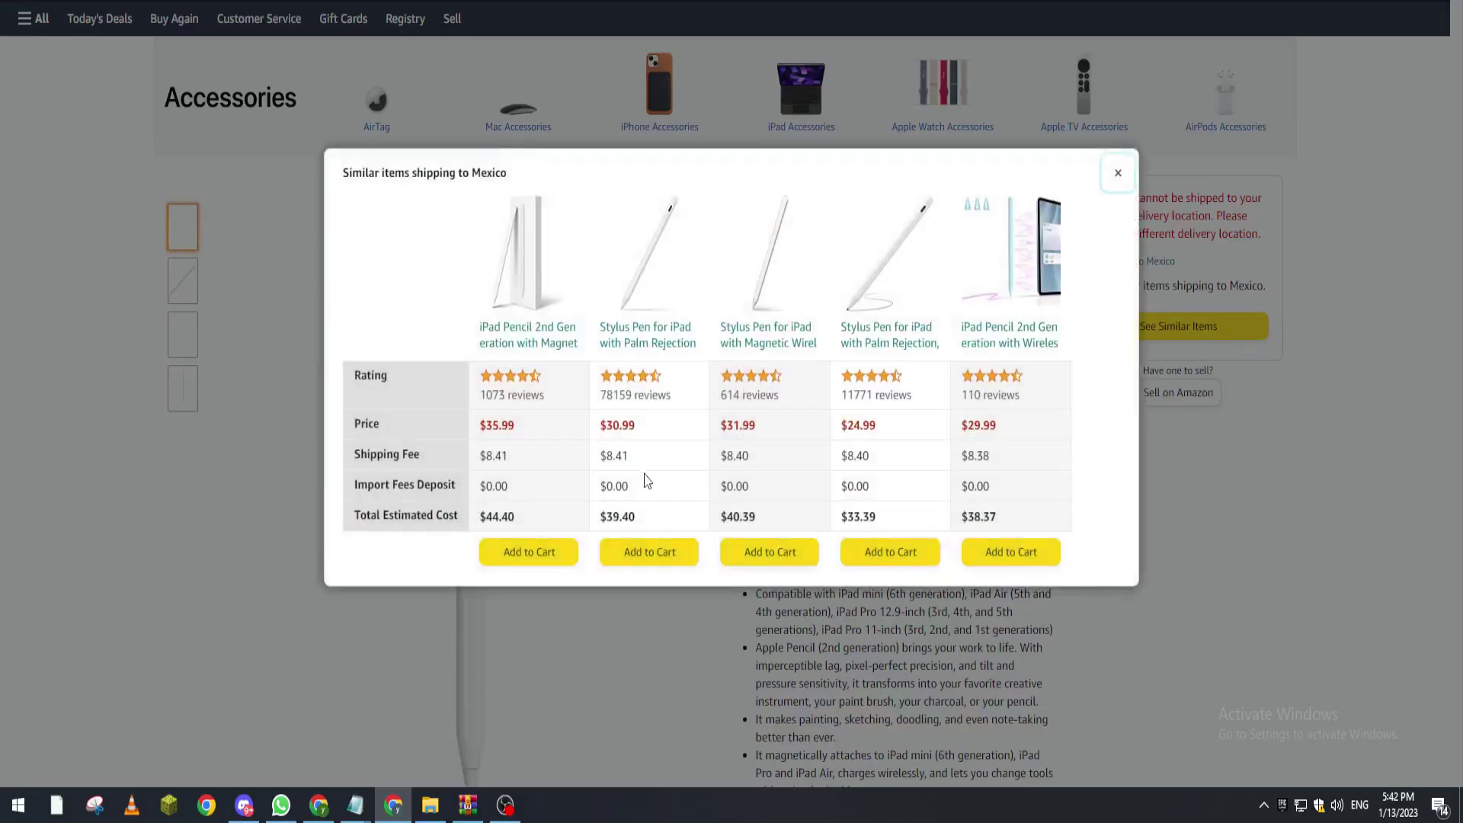
pyautogui.click(546, 568)
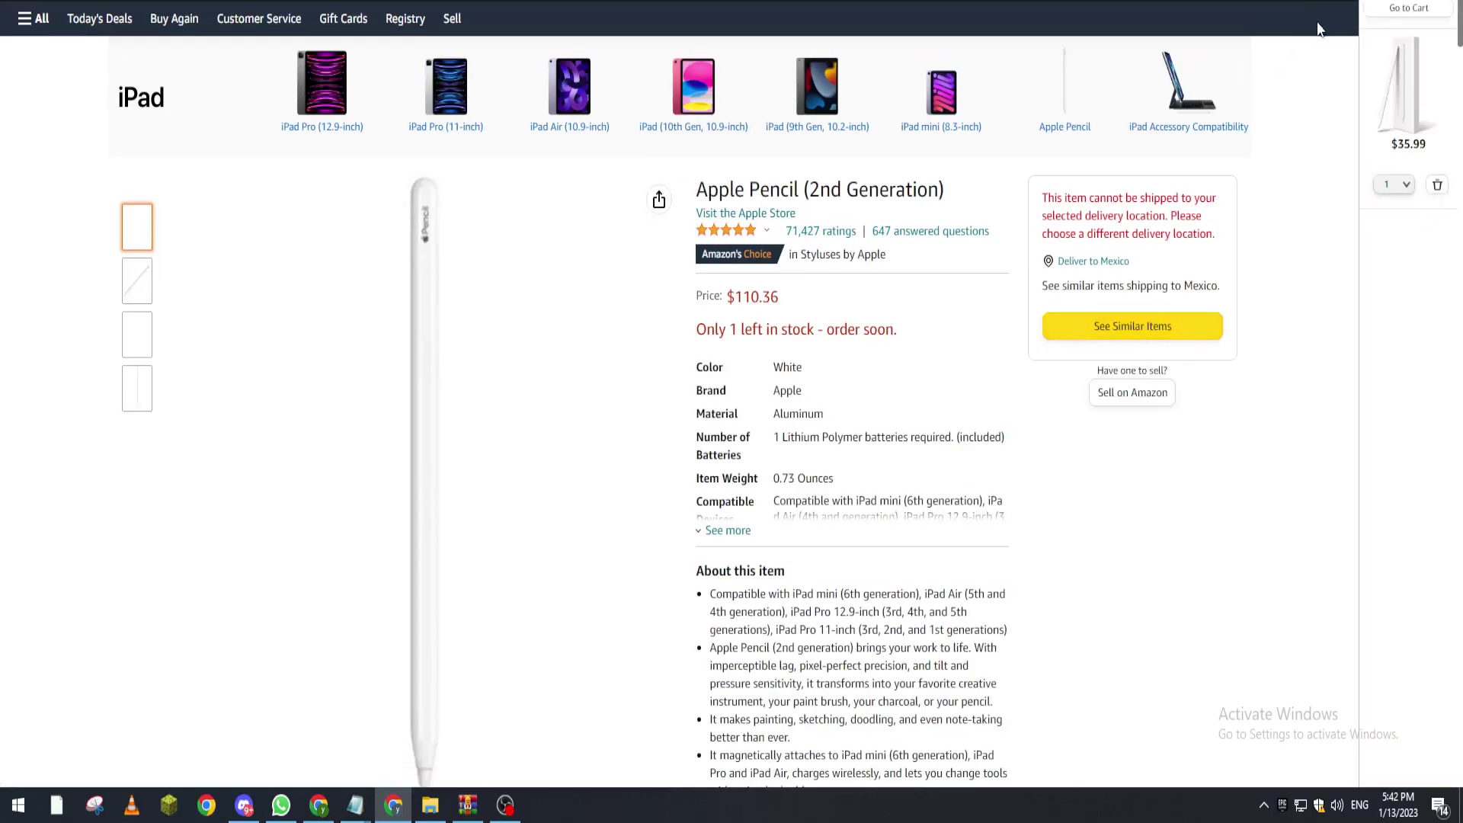
pyautogui.click(1409, 9)
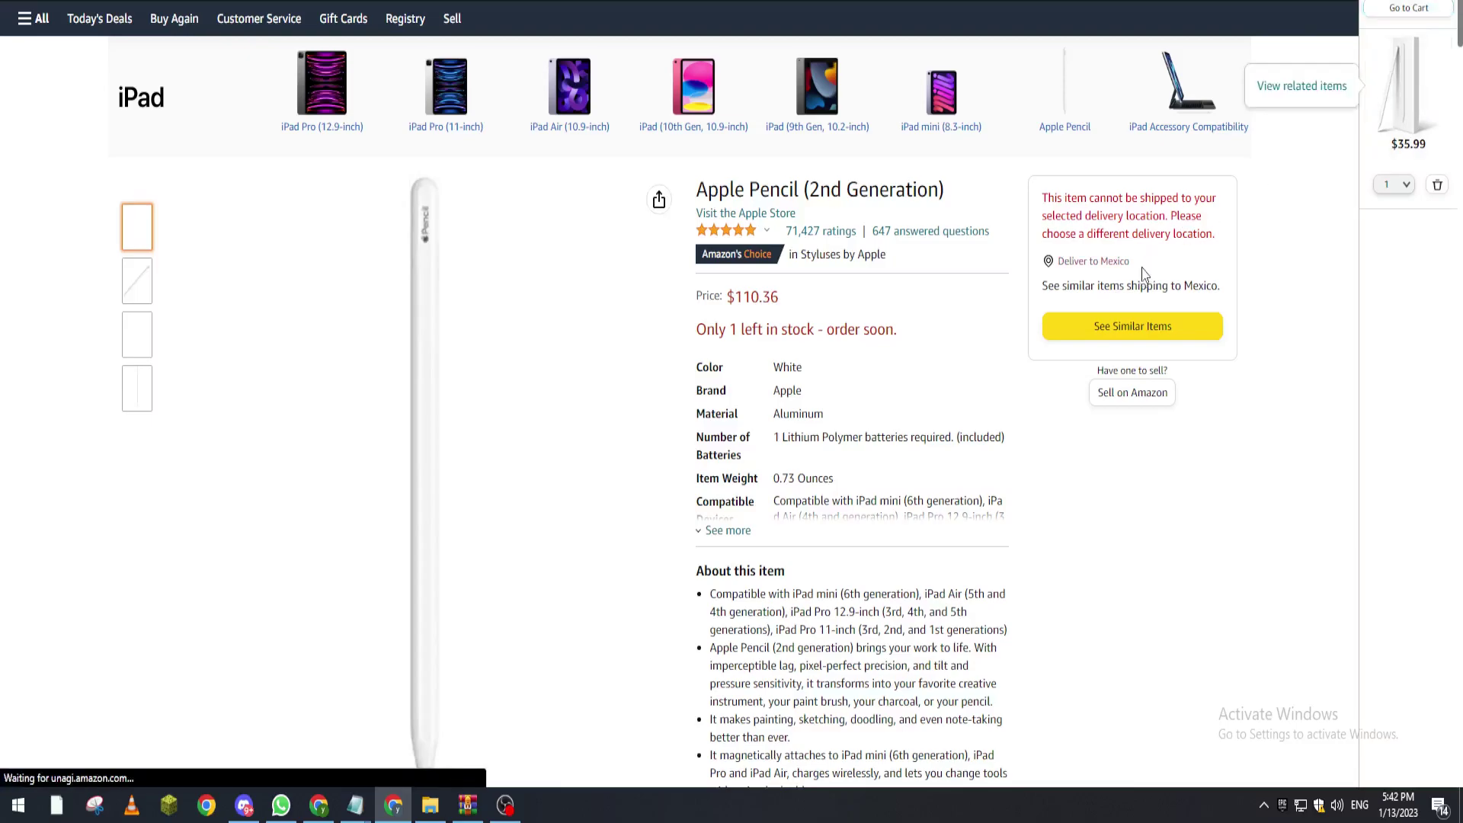
pyautogui.click(1212, 137)
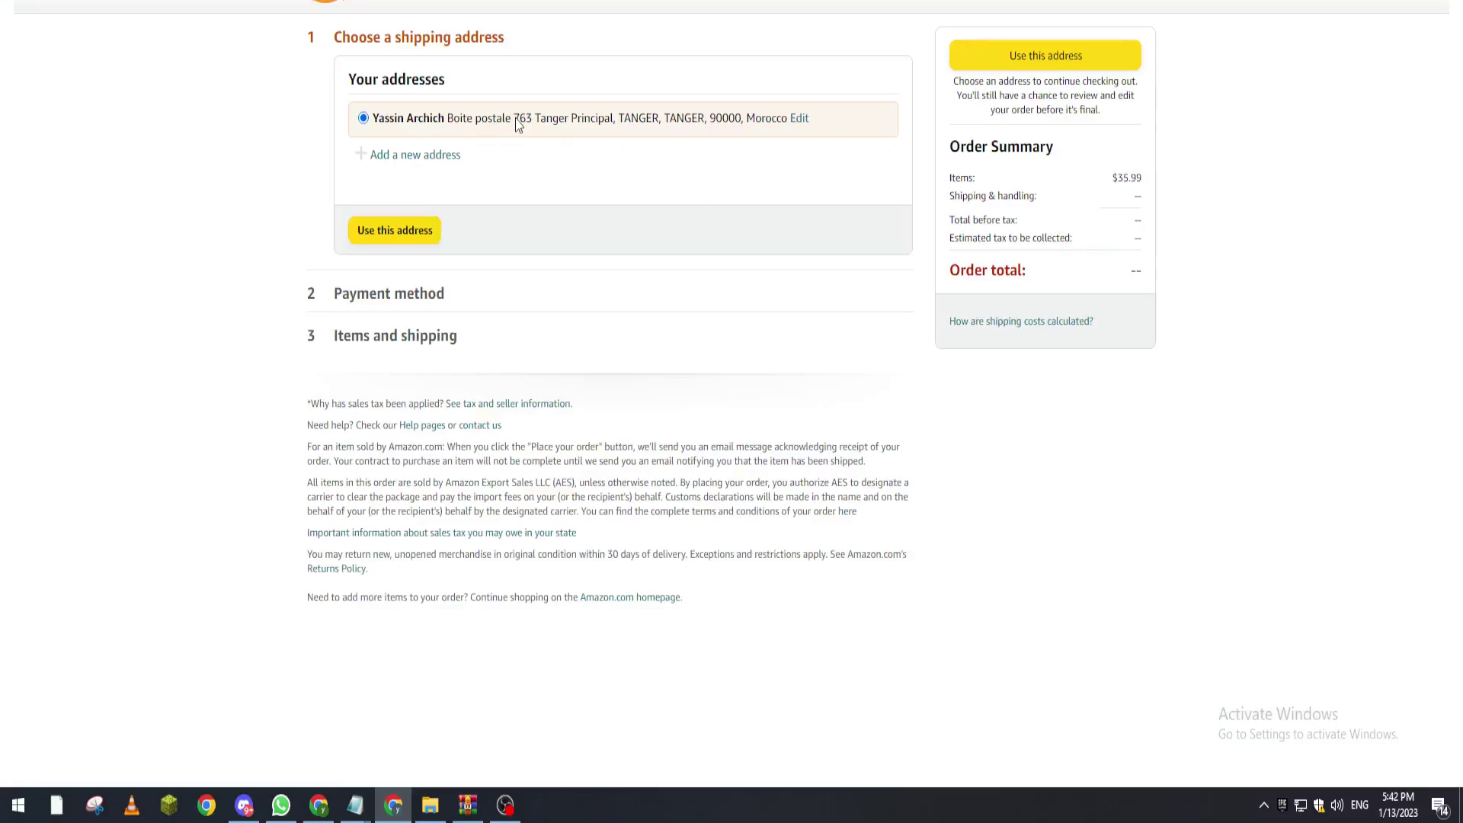
# Confirm the shipping address to reach payment ($67.93 total), then open a new tab
pyautogui.click(410, 237)
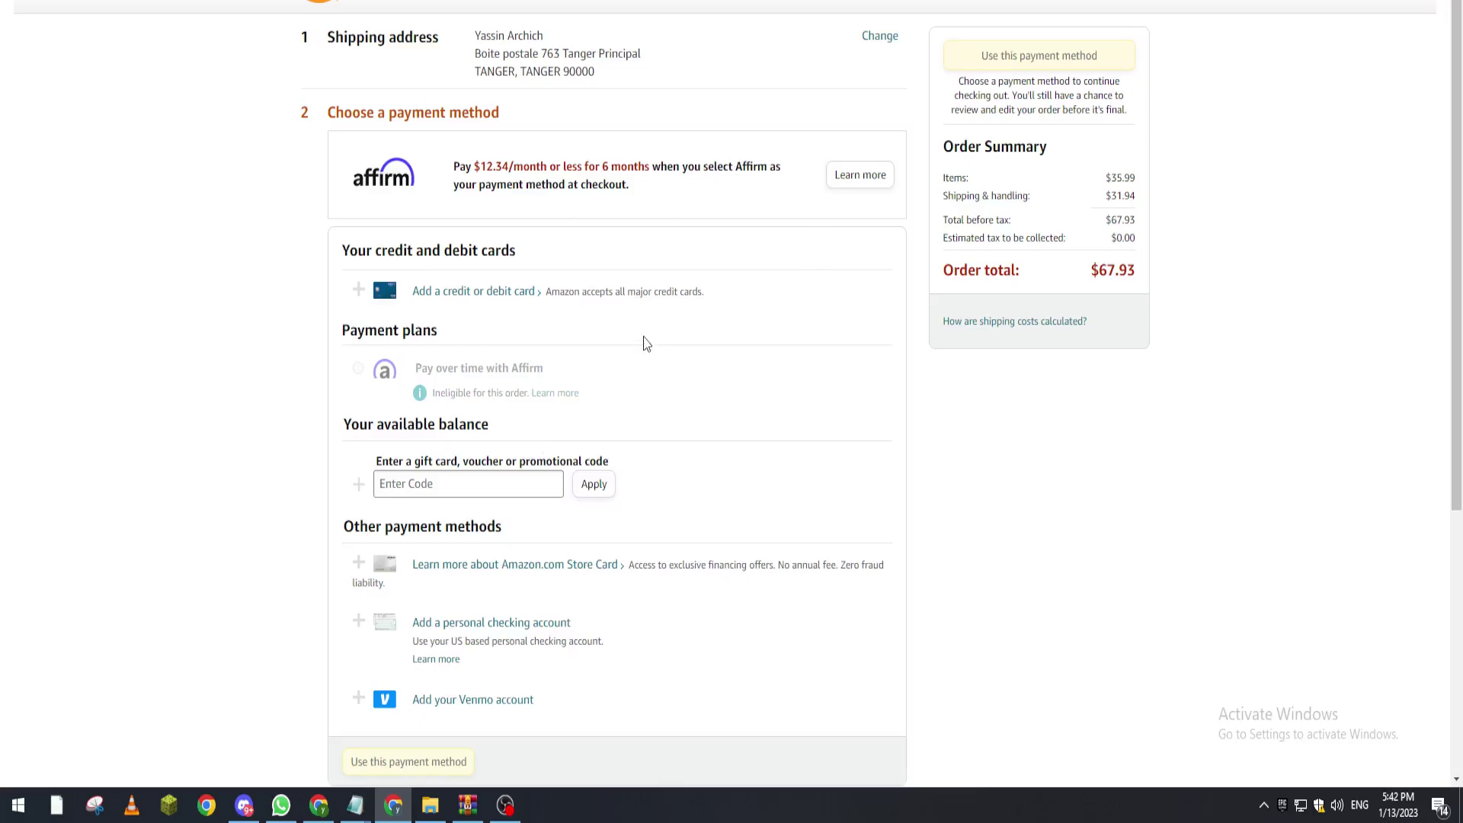
pyautogui.moveTo(1460, 266); pyautogui.dragTo(1451, 341)
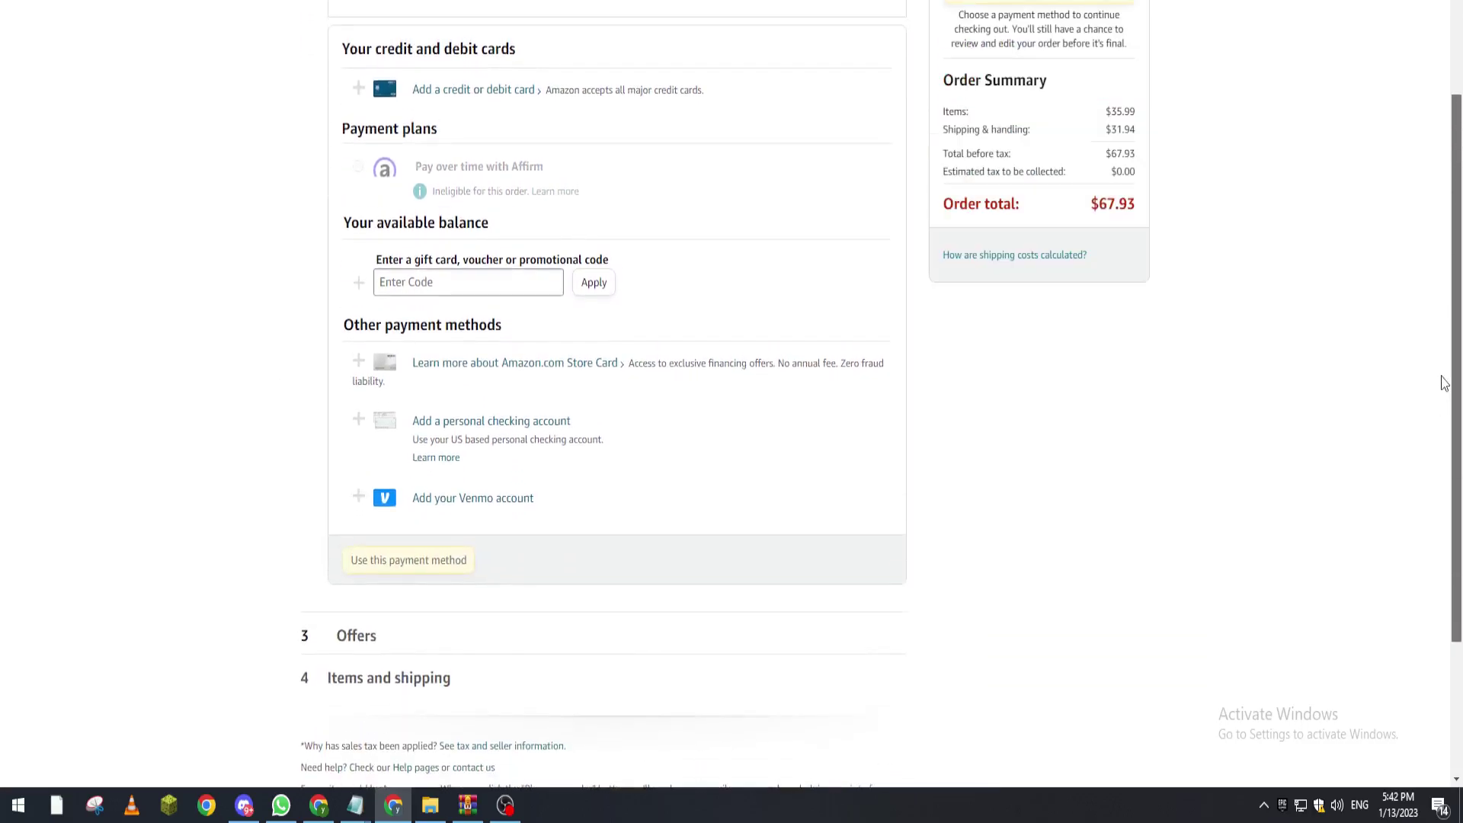
pyautogui.scroll(1, 1452, 340)
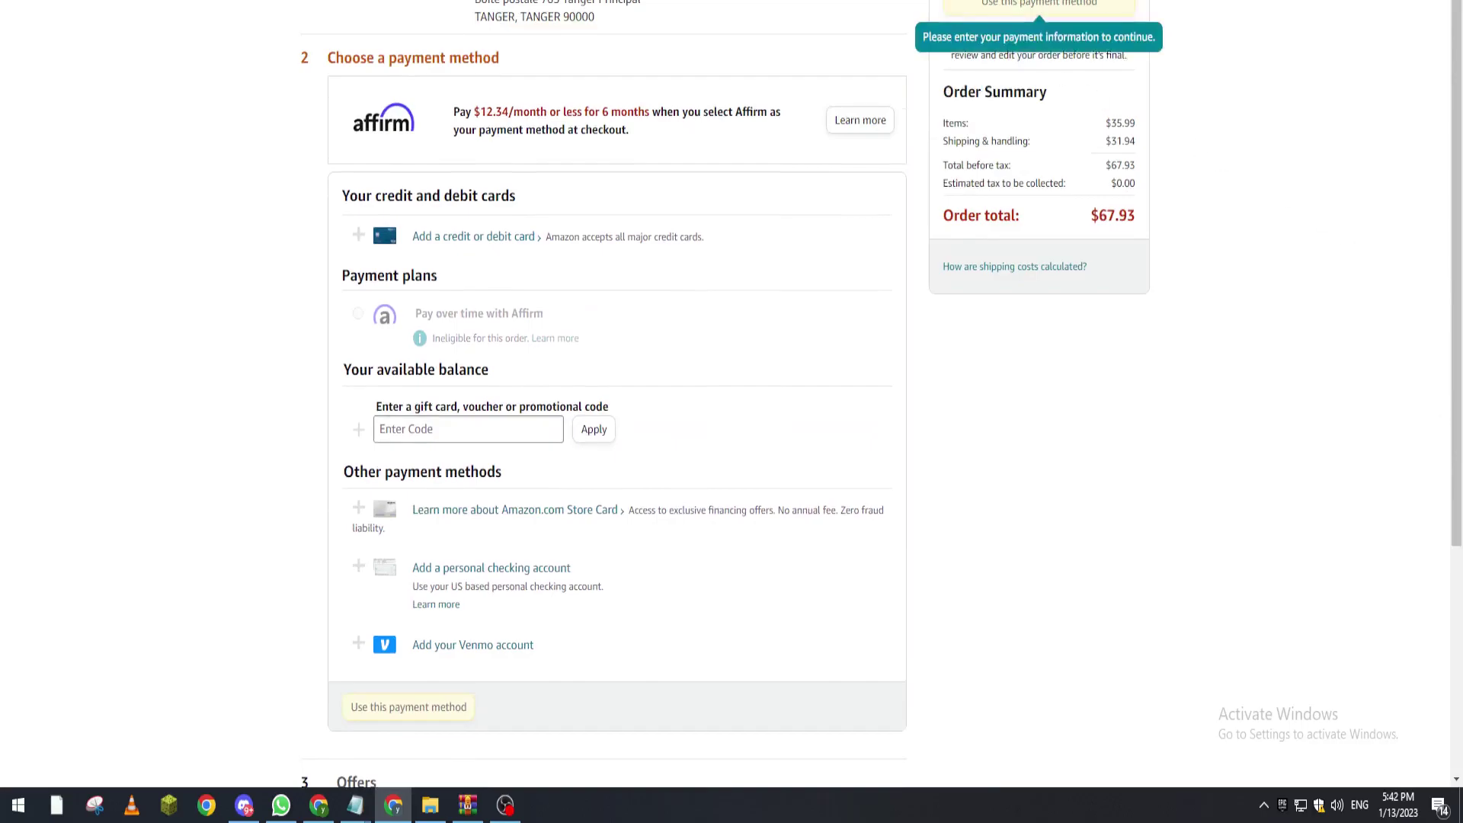
pyautogui.hotkey('ctrl', 't')
pyautogui.write('bit')
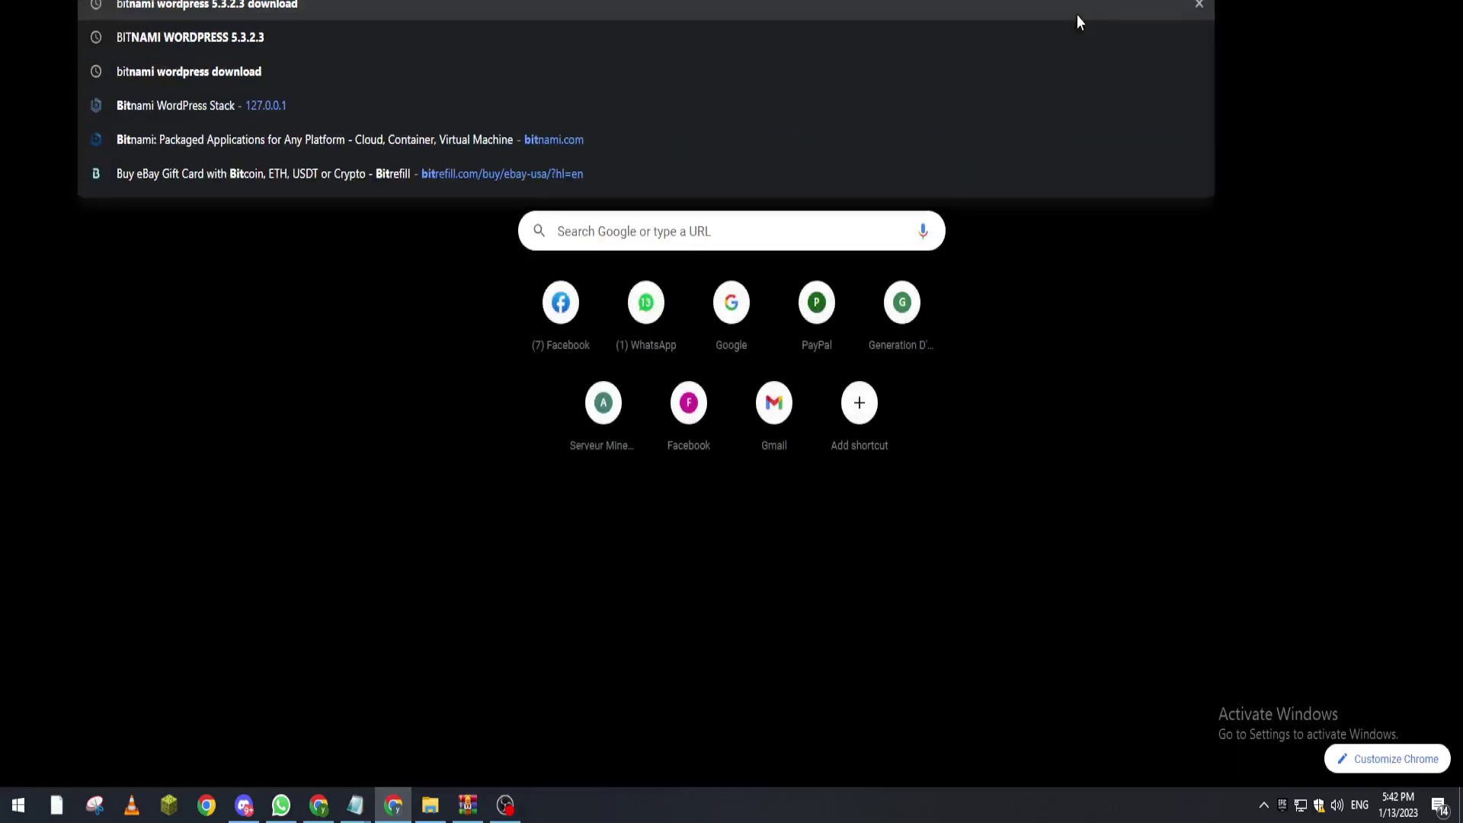
# Load the Bitrefill gift card store in the new tab
pyautogui.press('Escape')
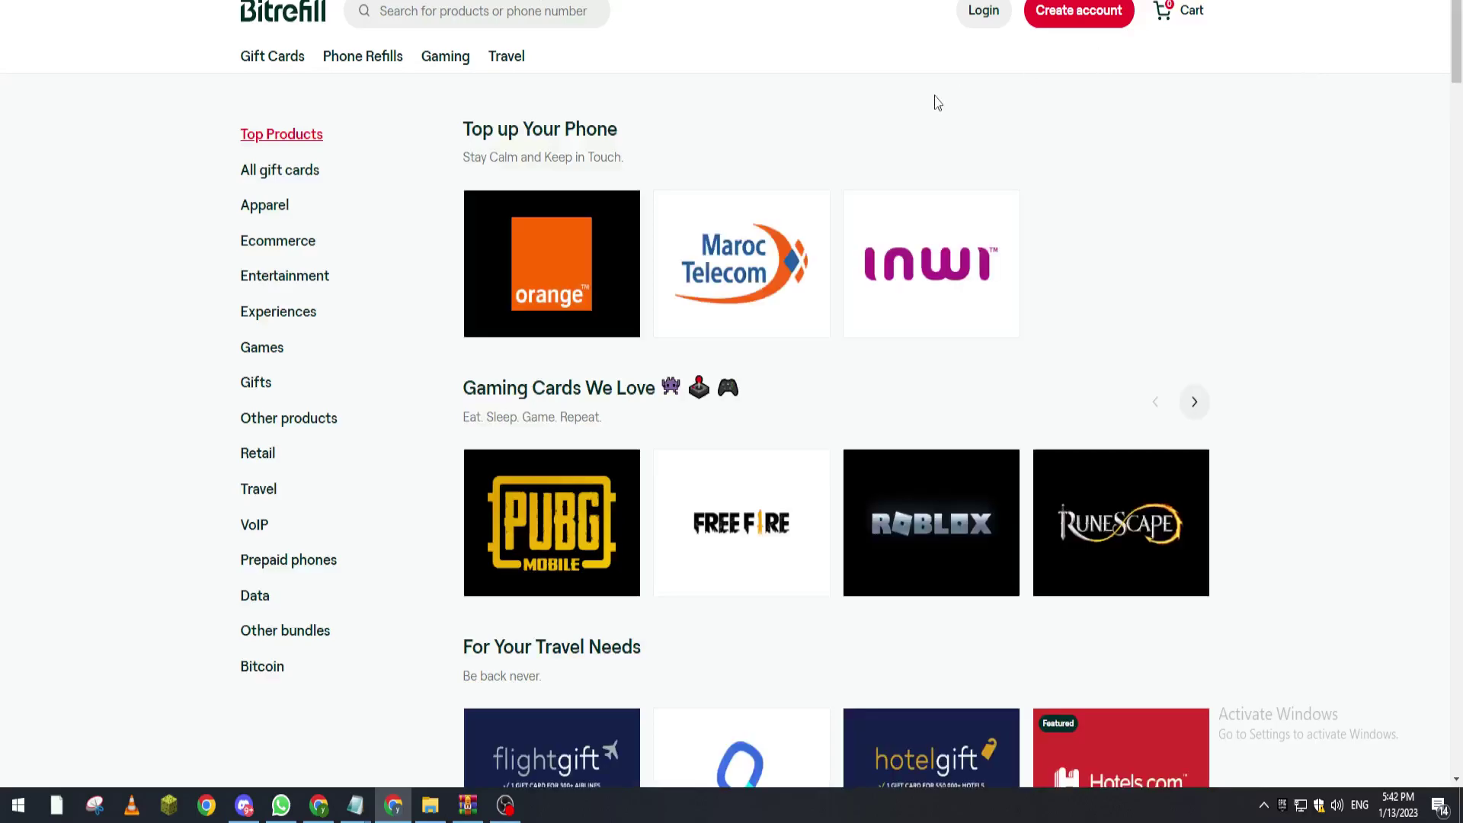
pyautogui.moveTo(1458, 46)
pyautogui.mouseDown()
pyautogui.moveTo(1447, 175)
pyautogui.moveTo(1449, 52)
pyautogui.mouseUp()
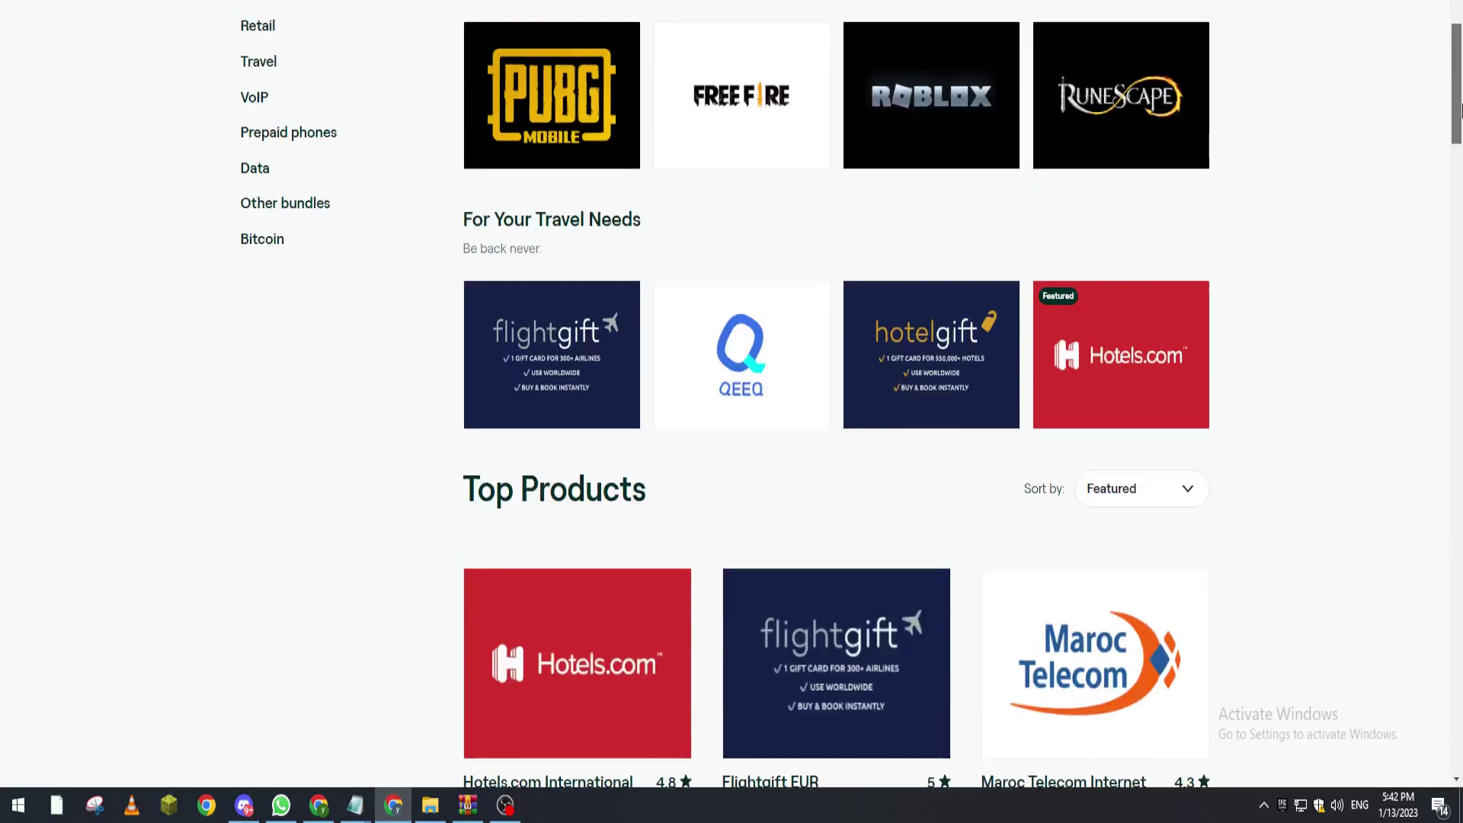
# Search Bitrefill for 'amazon' and open the Amazon.pl Poland gift card
pyautogui.click(514, 25)
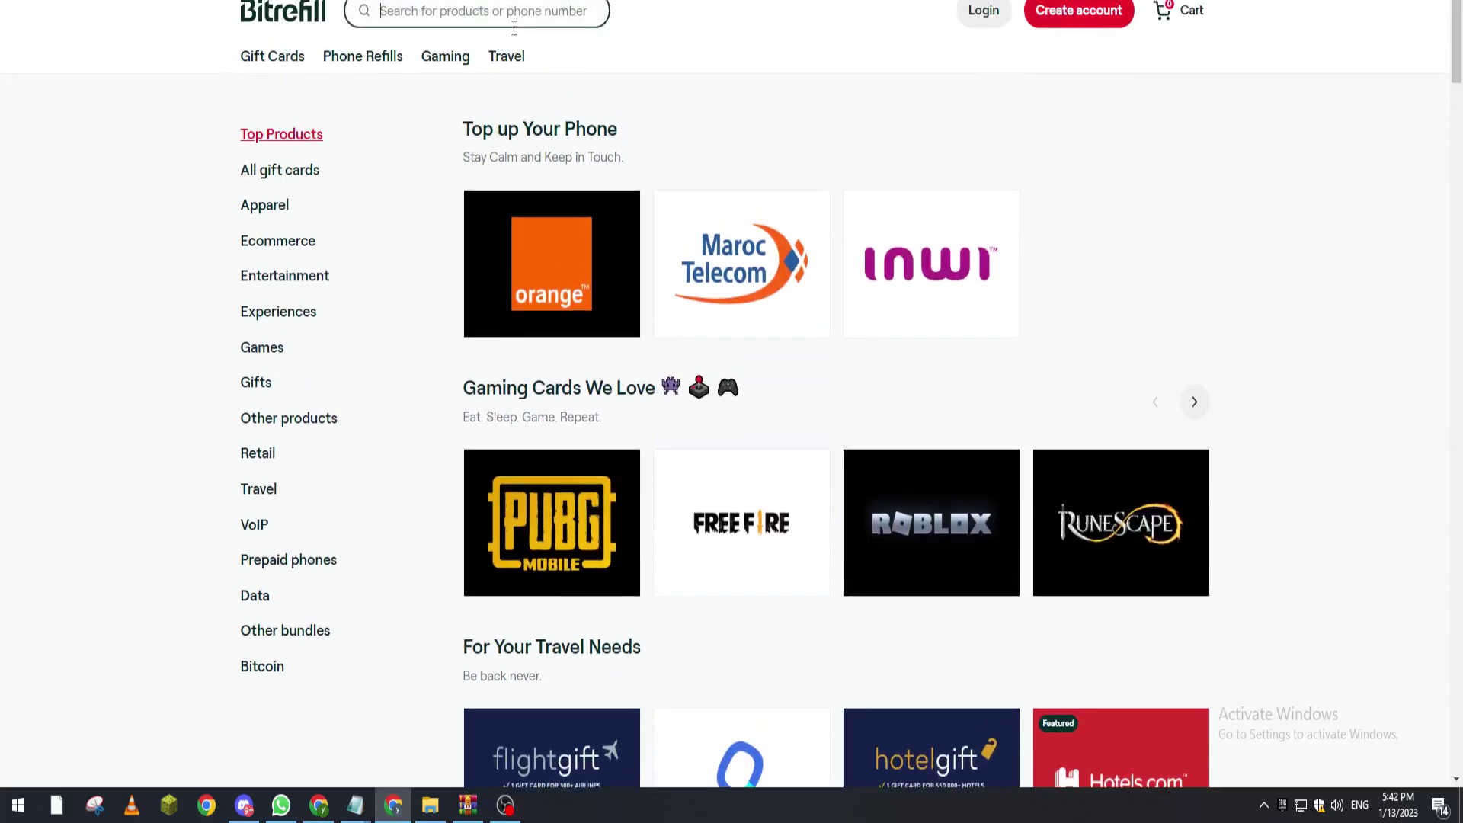
pyautogui.write('amazon')
pyautogui.press('Return')
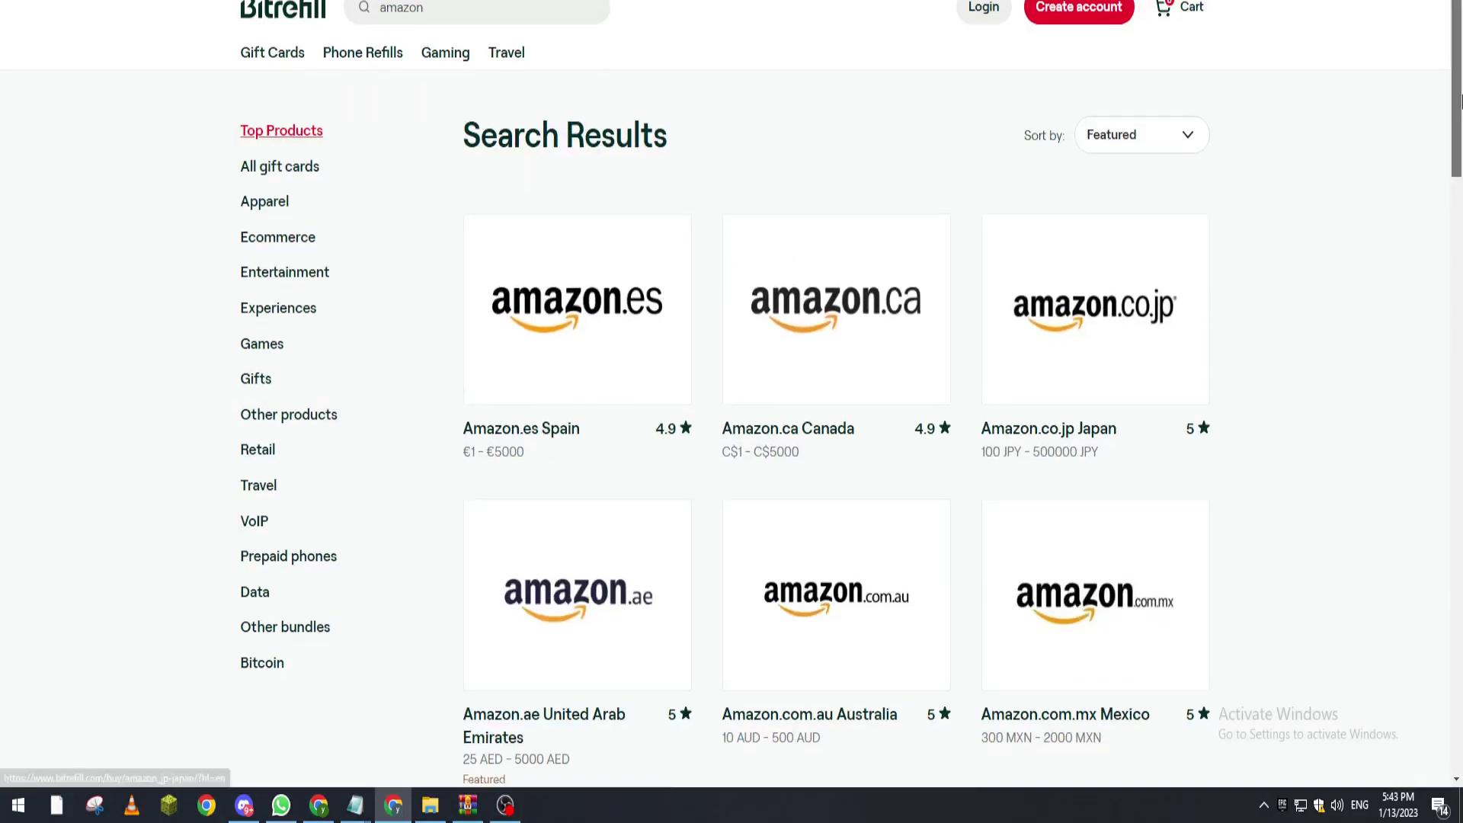
pyautogui.scroll(-4, 1434, 218)
pyautogui.scroll(-7, 1417, 343)
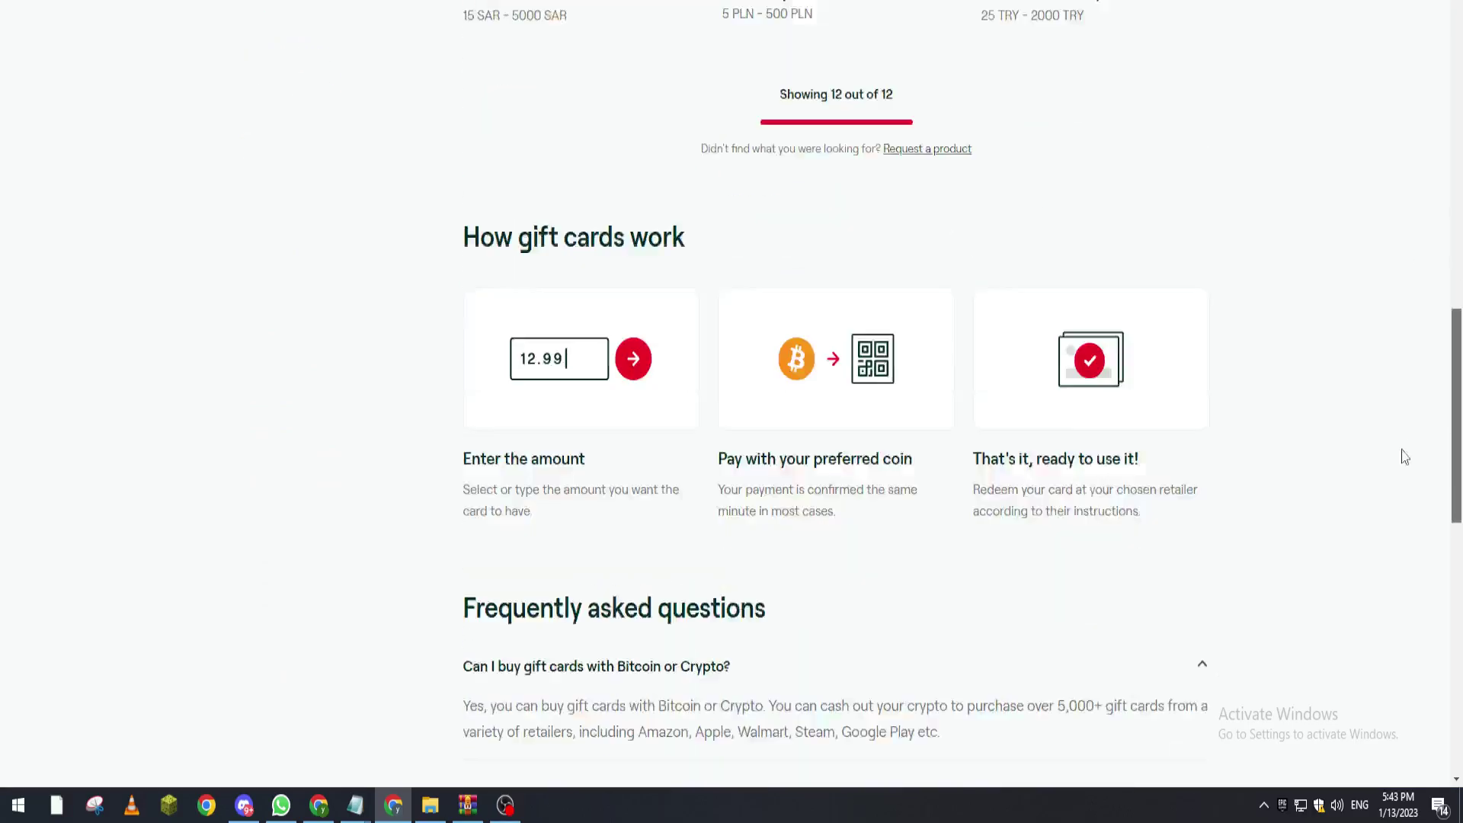
pyautogui.scroll(3, 1405, 412)
pyautogui.click(807, 239)
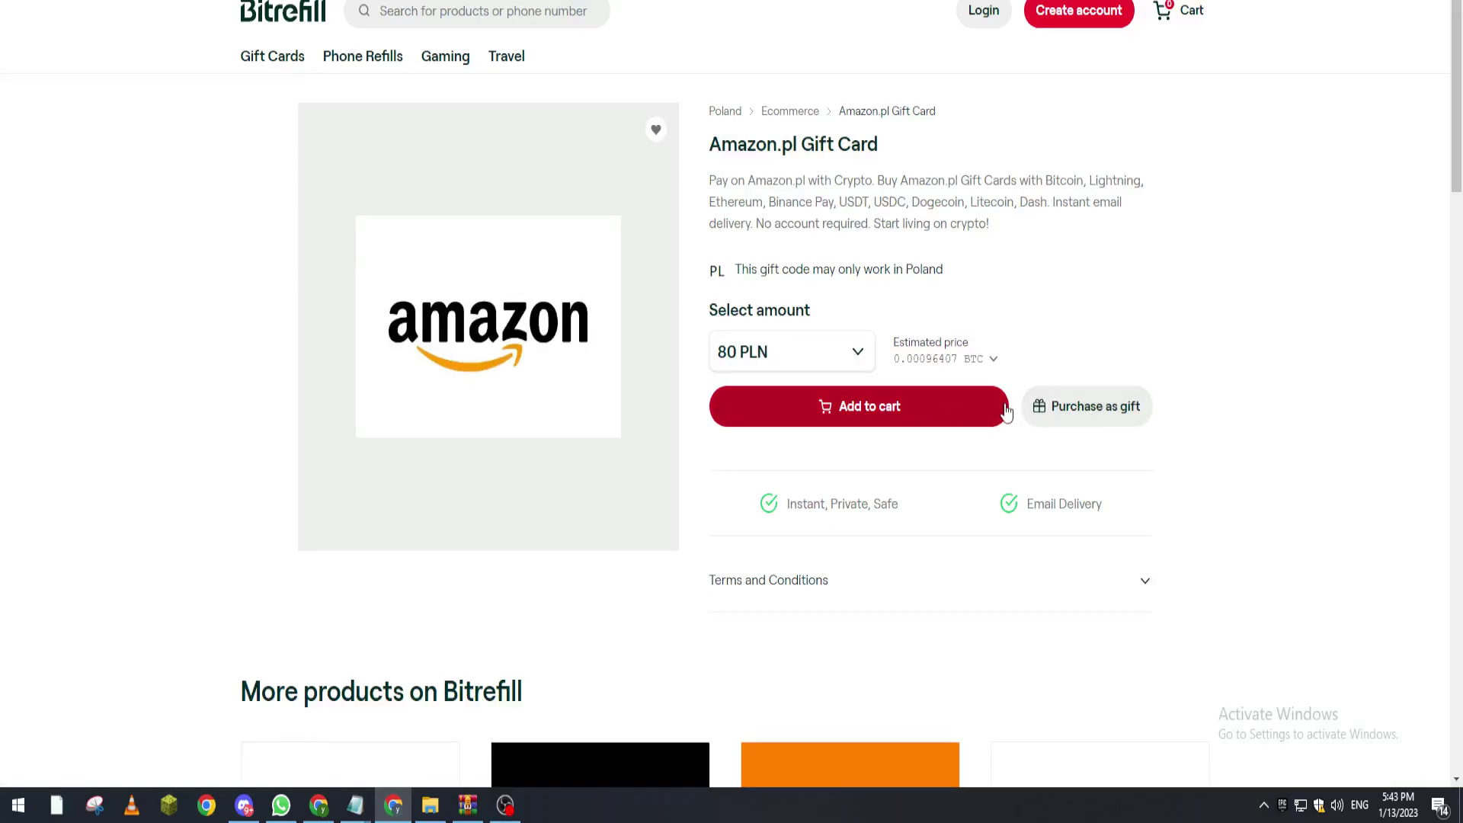
# Add the 80 PLN Amazon.pl card to the cart, tick both checkout boxes, then view its terms
pyautogui.click(891, 414)
pyautogui.click(1137, 128)
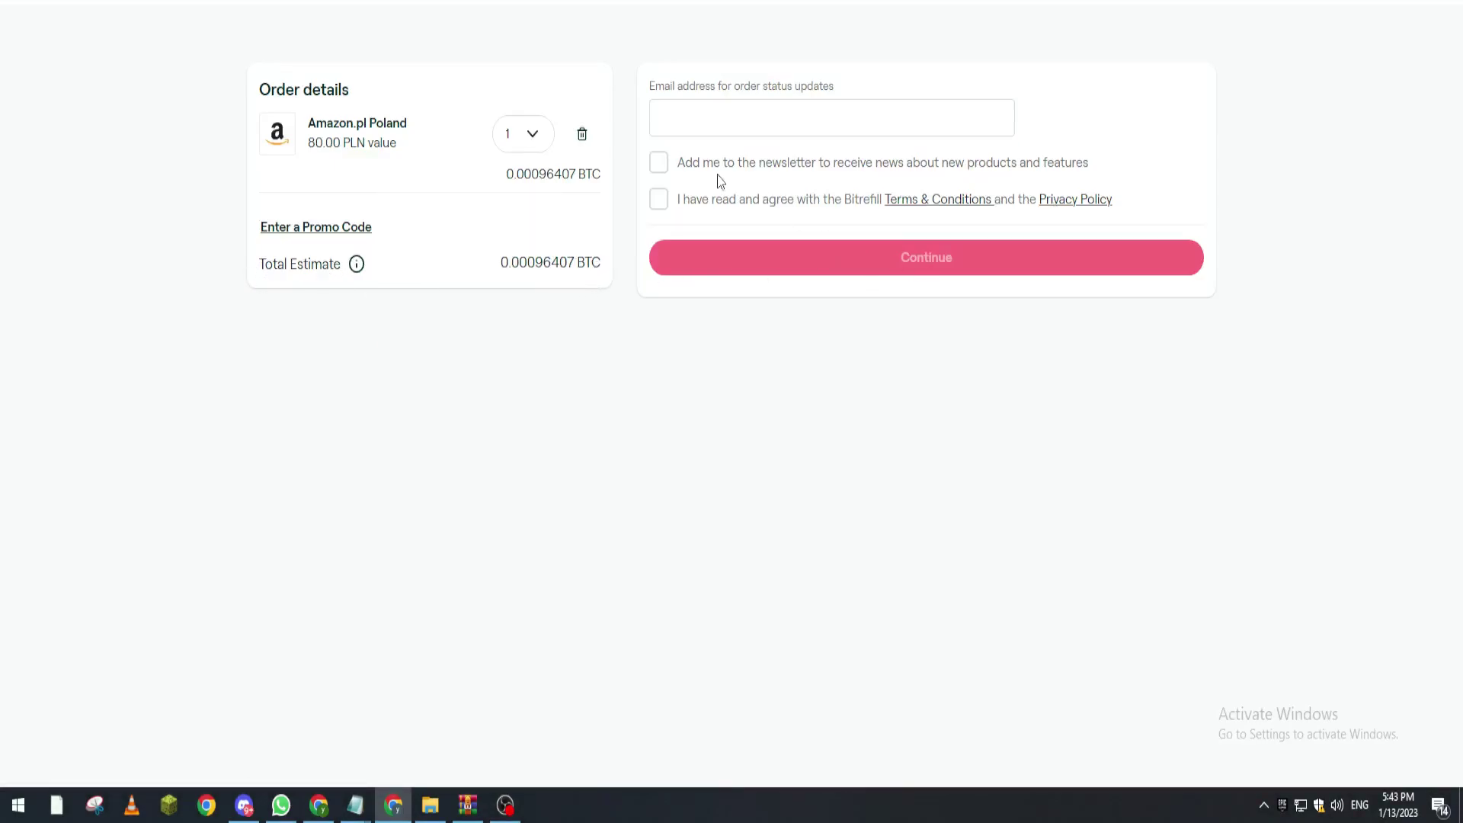
pyautogui.click(688, 167)
pyautogui.click(684, 201)
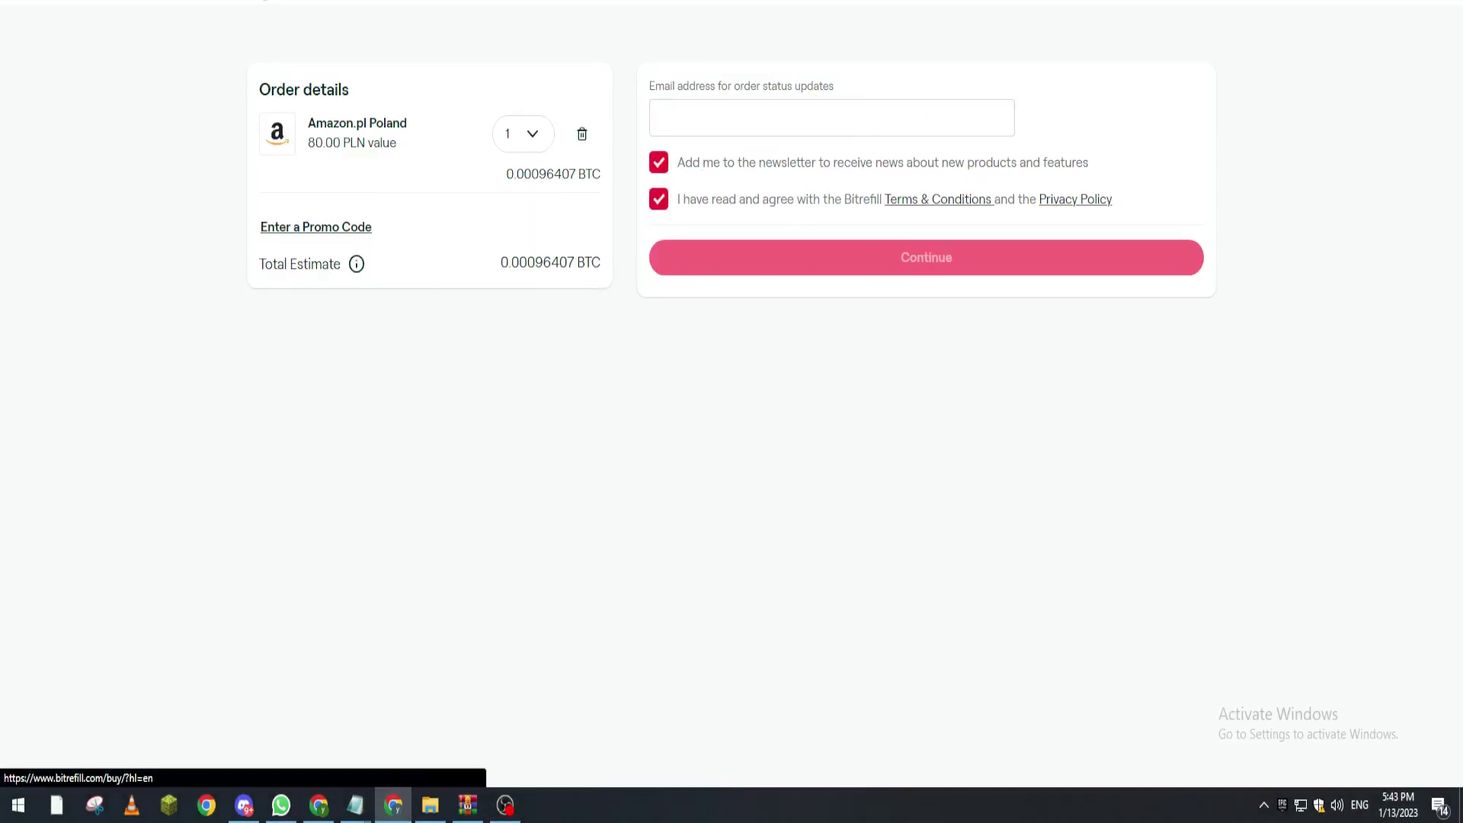
pyautogui.click(357, 123)
pyautogui.scroll(-4, 1440, 217)
pyautogui.scroll(-10, 1437, 626)
pyautogui.scroll(-3, 1436, 625)
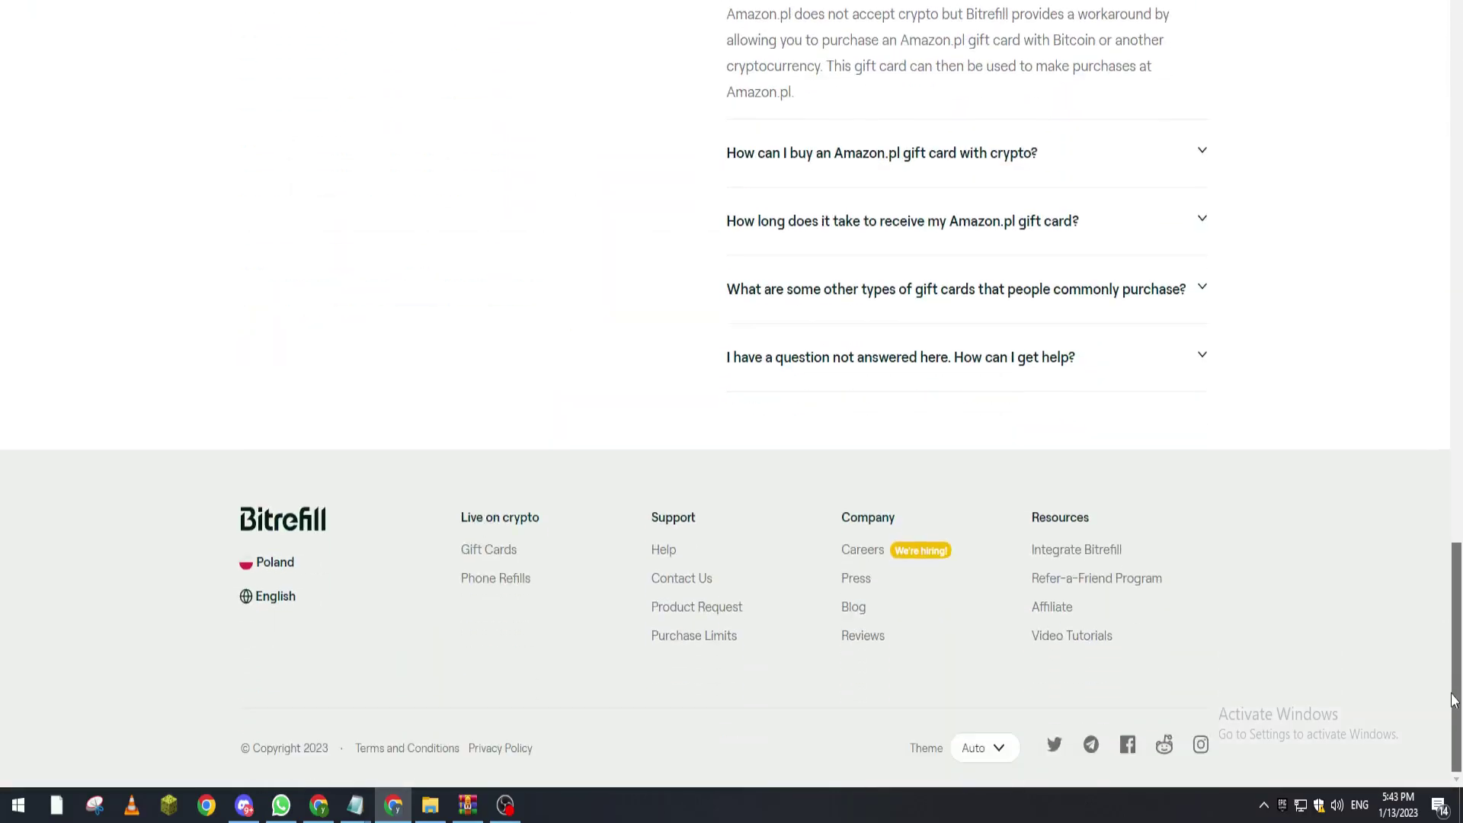
pyautogui.moveTo(1454, 698); pyautogui.dragTo(1352, 66)
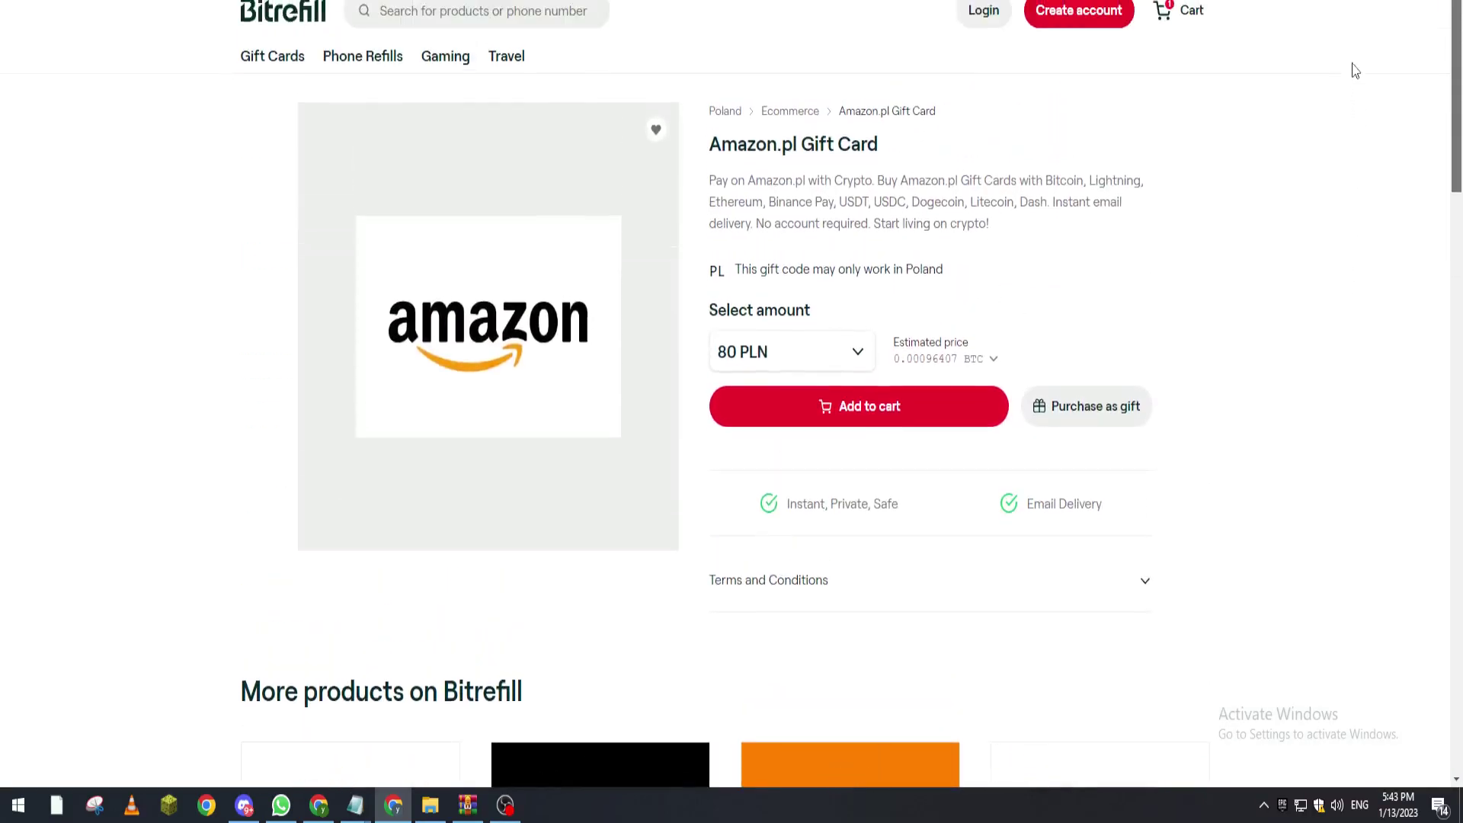
pyautogui.click(1101, 583)
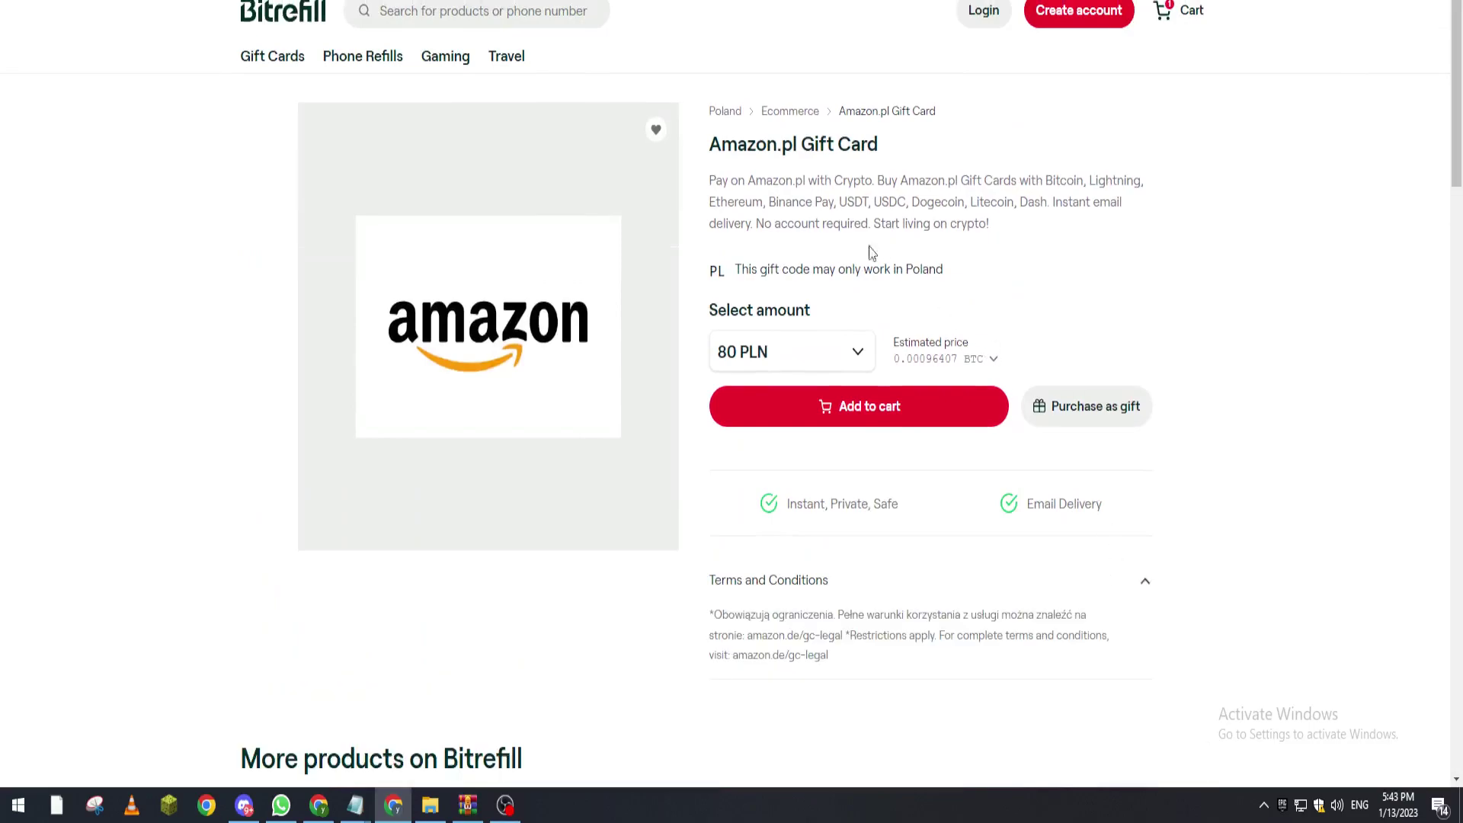